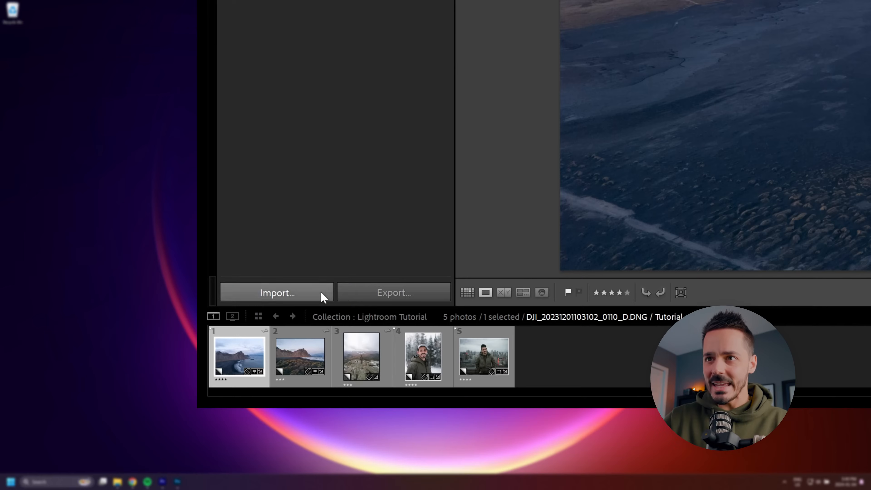
# Step: Expand the Pictures folder on drive D and its 2024 subfolder to browse the dated photo folders
pyautogui.click(323, 294)
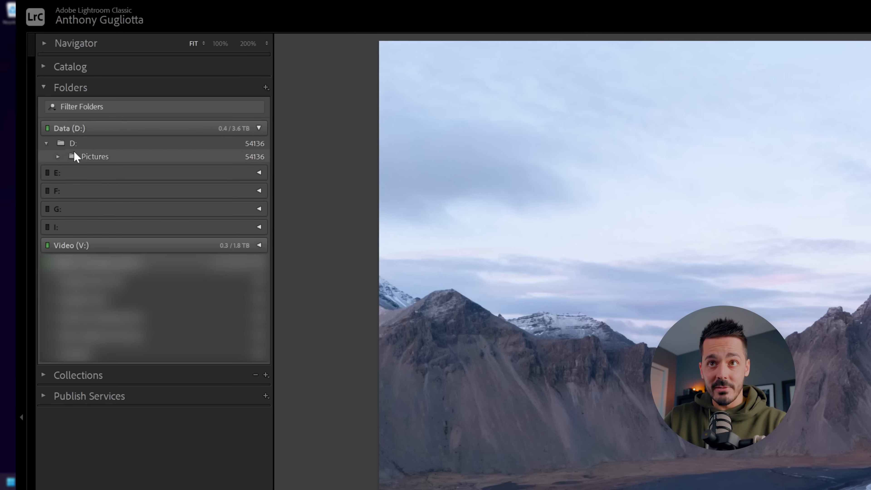
pyautogui.click(58, 156)
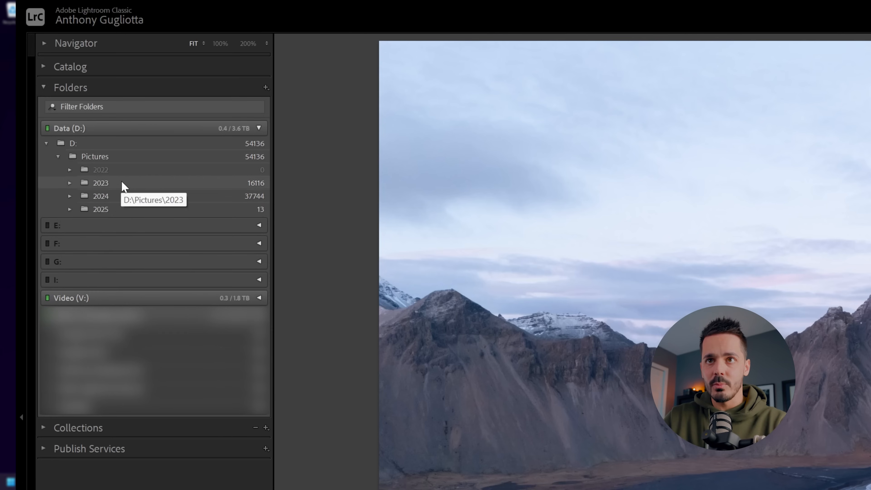
pyautogui.click(70, 196)
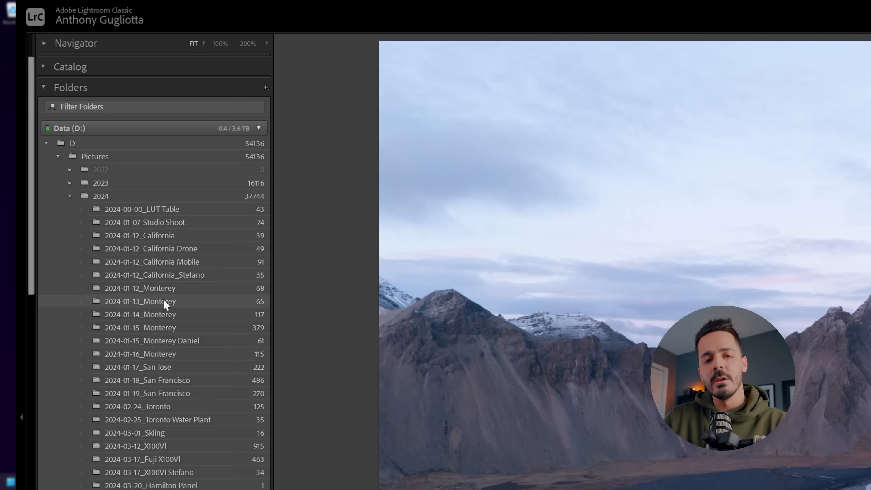
pyautogui.scroll(-8, 199, 436)
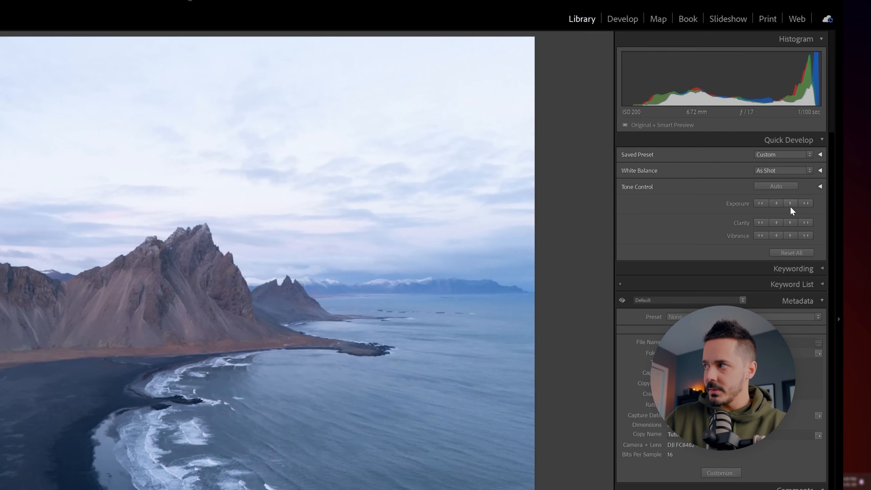
# Step: Try raising the photo's exposure in several Quick Develop increments and applying the Auto tone adjustment
pyautogui.click(790, 203)
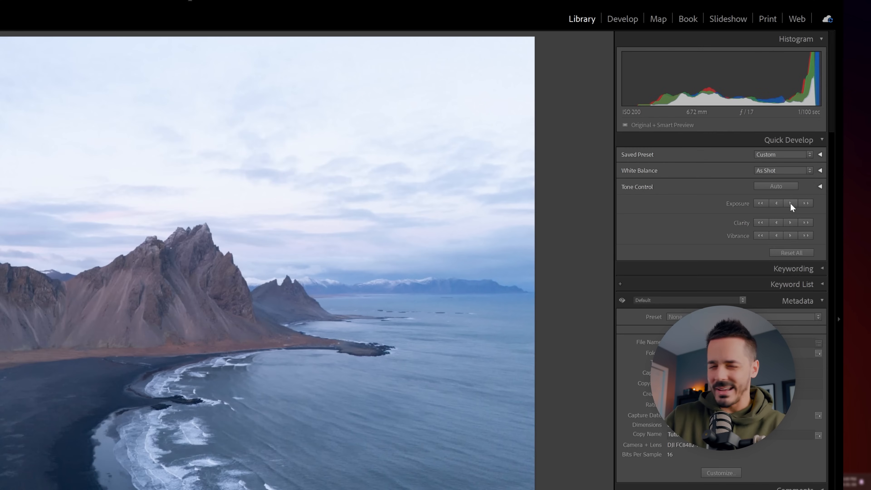
pyautogui.click(790, 203)
pyautogui.click(806, 203)
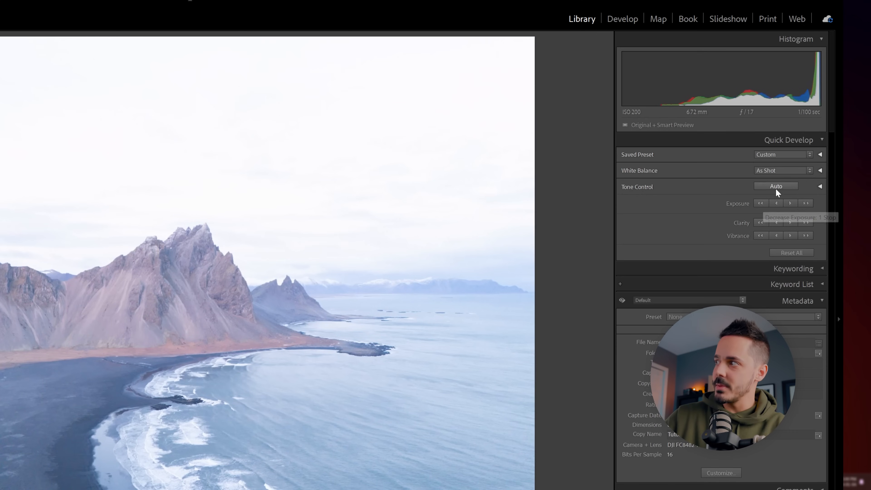
pyautogui.click(776, 186)
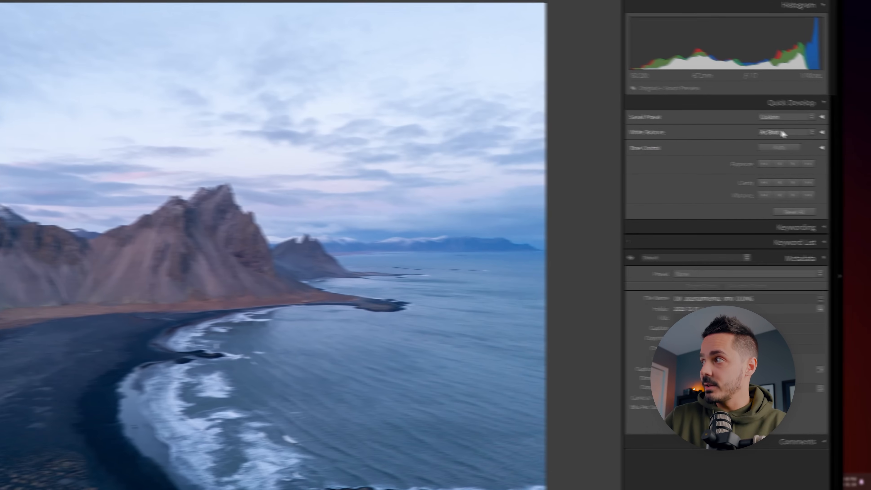
# Step: Try the Shade white balance in Quick Develop and reset all of the photo's adjustments
pyautogui.click(745, 127)
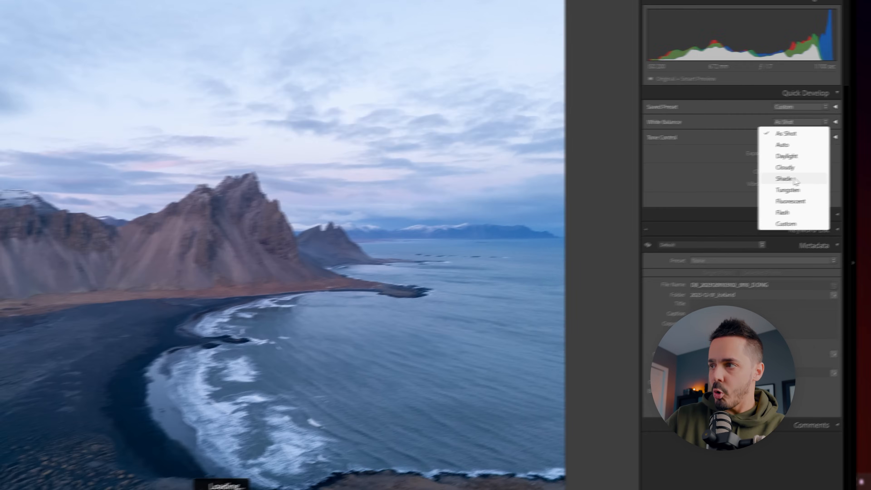
pyautogui.click(742, 188)
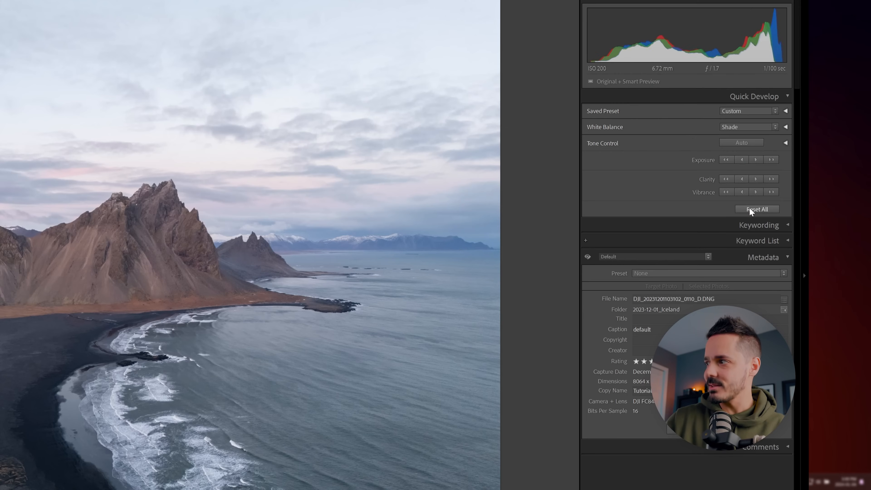
pyautogui.click(750, 210)
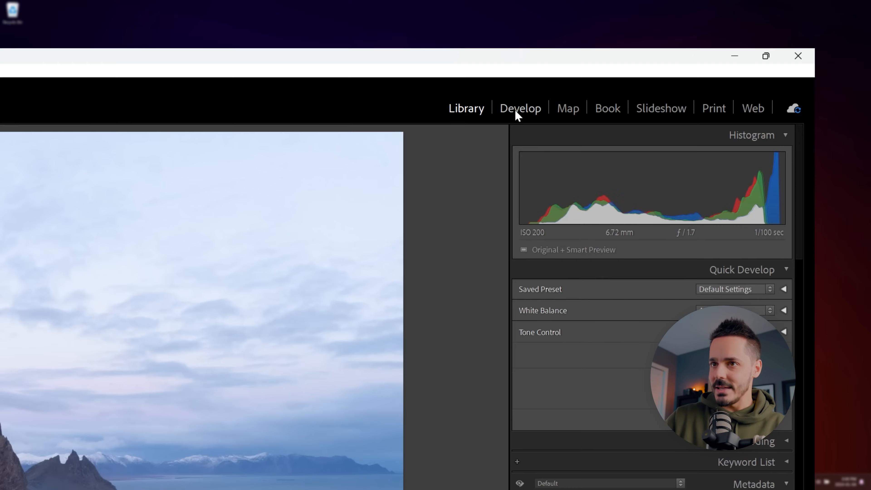
# Step: Open the photo in the Develop module and enable profile corrections under Lens Corrections
pyautogui.click(516, 112)
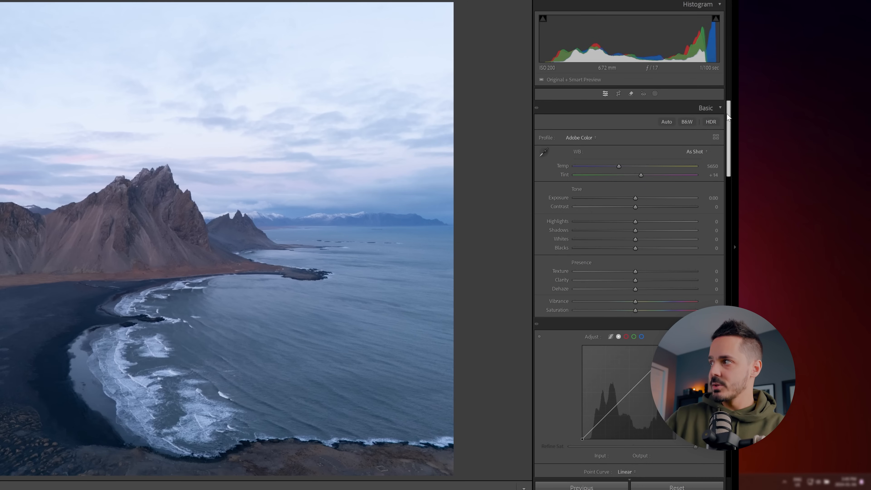
pyautogui.moveTo(726, 113); pyautogui.dragTo(728, 114)
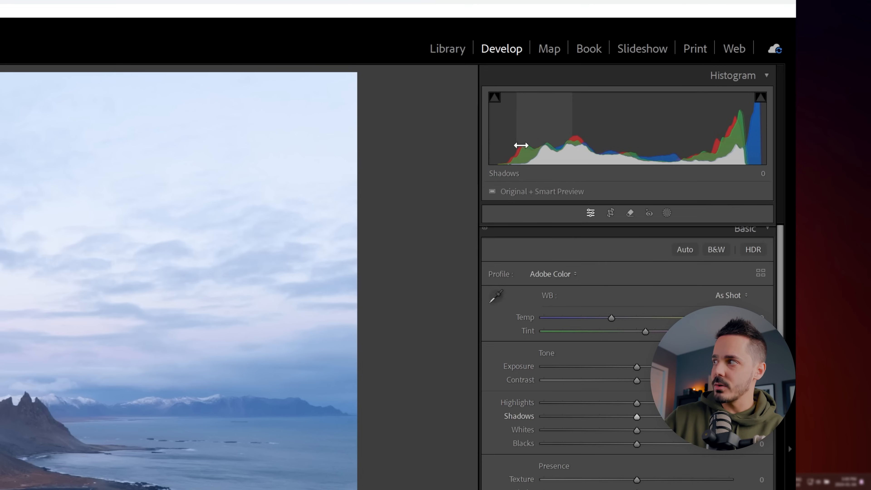
pyautogui.moveTo(779, 267); pyautogui.dragTo(777, 304)
pyautogui.moveTo(759, 248); pyautogui.dragTo(762, 266)
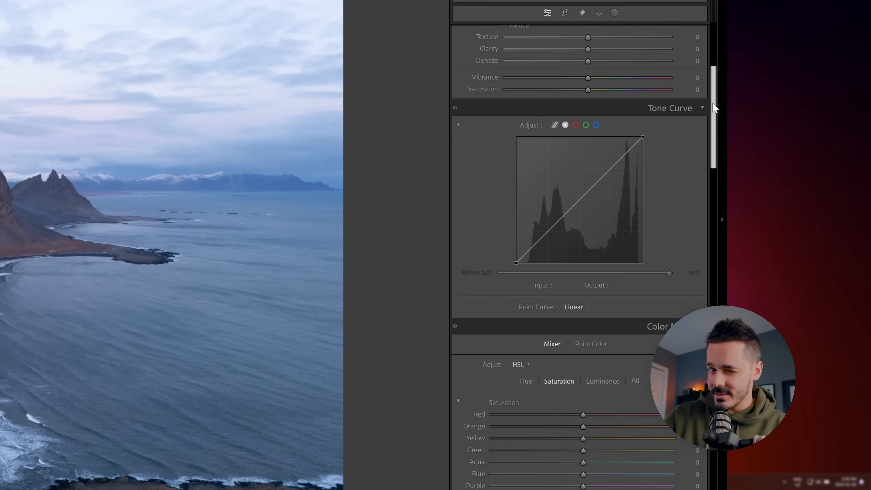
pyautogui.moveTo(714, 108); pyautogui.dragTo(723, 247)
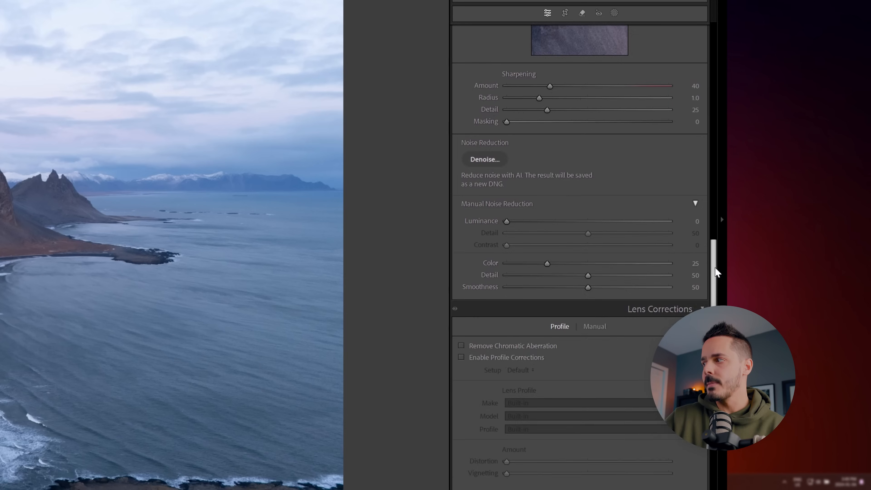
pyautogui.moveTo(714, 280); pyautogui.dragTo(716, 298)
pyautogui.click(461, 225)
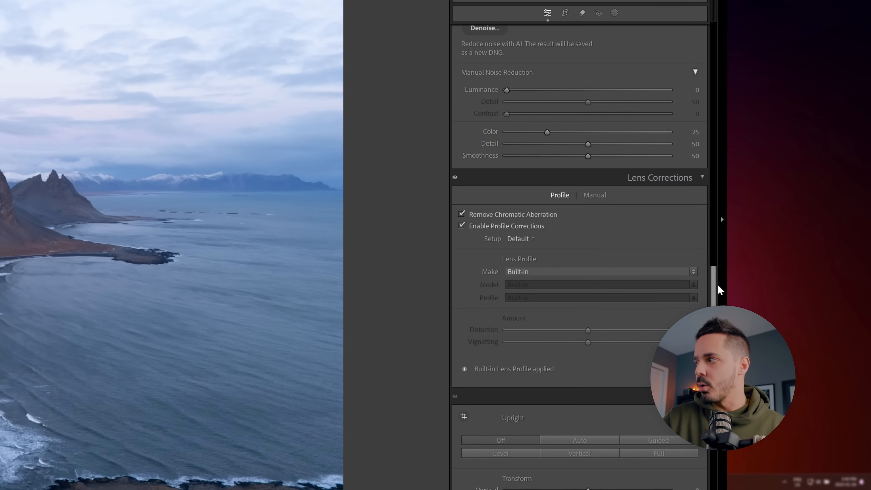
# Step: Try an extremely warm white balance by raising the Basic adjustments' Temp to about 48533
pyautogui.moveTo(712, 296); pyautogui.dragTo(699, 458)
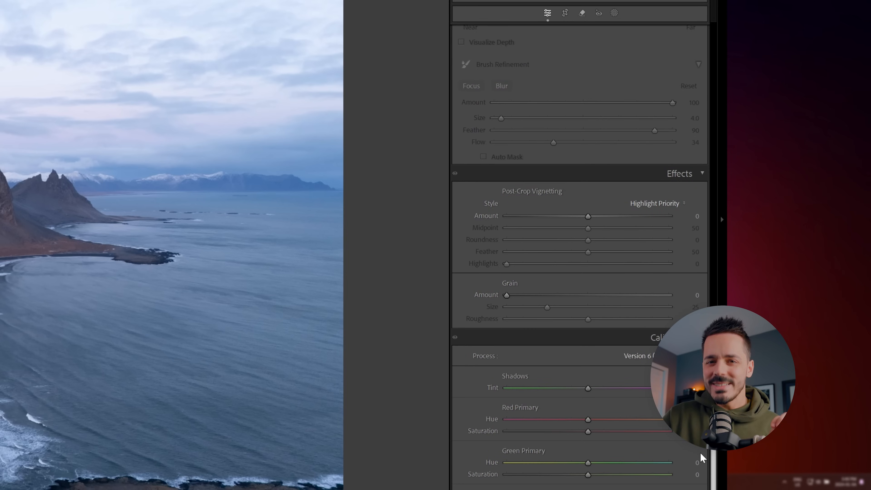
pyautogui.moveTo(701, 457); pyautogui.dragTo(691, 66)
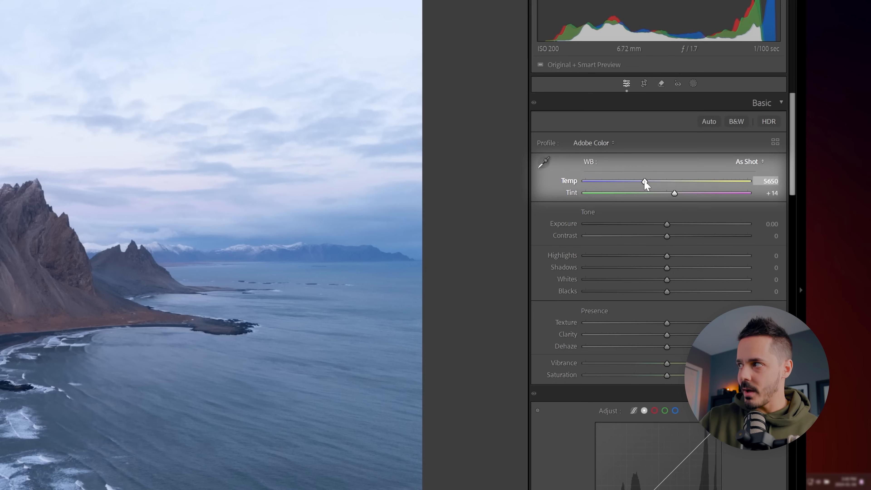
pyautogui.moveTo(646, 185); pyautogui.dragTo(816, 165)
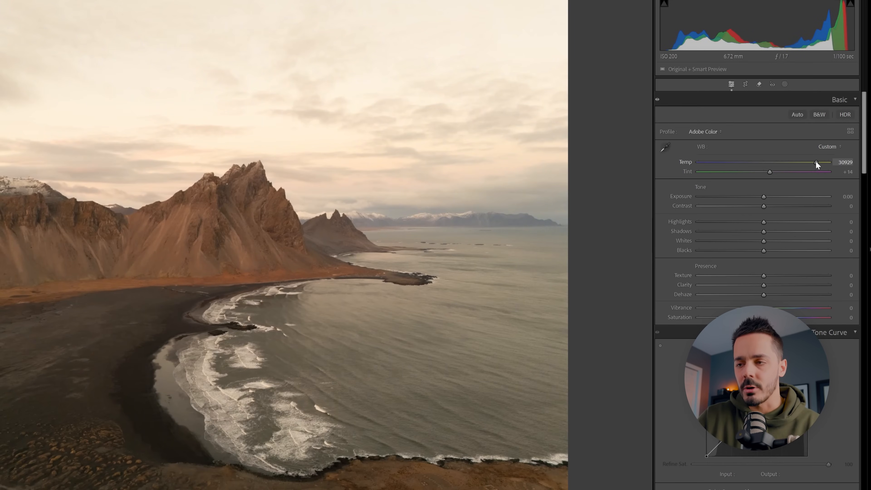
pyautogui.moveTo(816, 164)
pyautogui.mouseDown()
pyautogui.moveTo(778, 162)
pyautogui.moveTo(822, 164)
pyautogui.mouseUp()
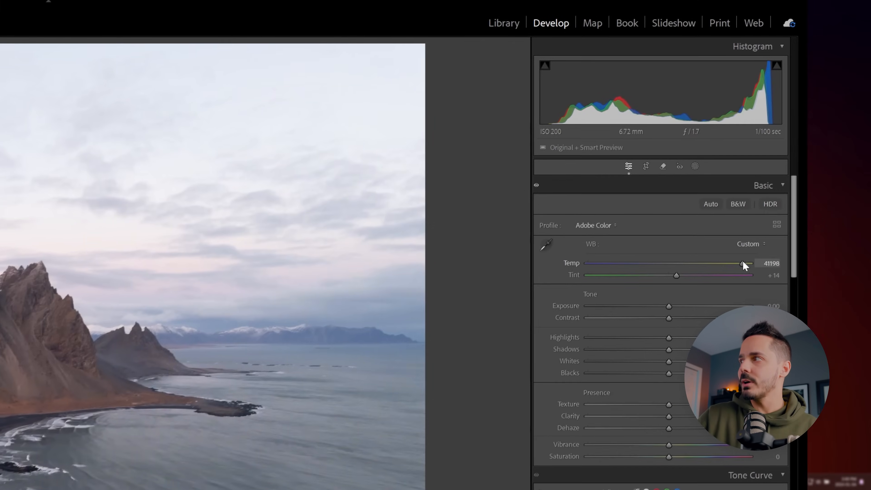
pyautogui.moveTo(743, 262); pyautogui.dragTo(746, 263)
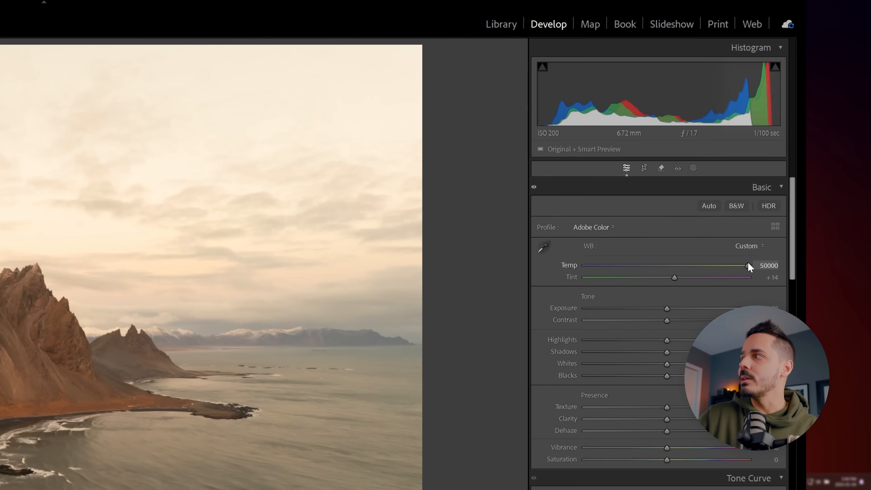
pyautogui.moveTo(749, 265); pyautogui.dragTo(747, 265)
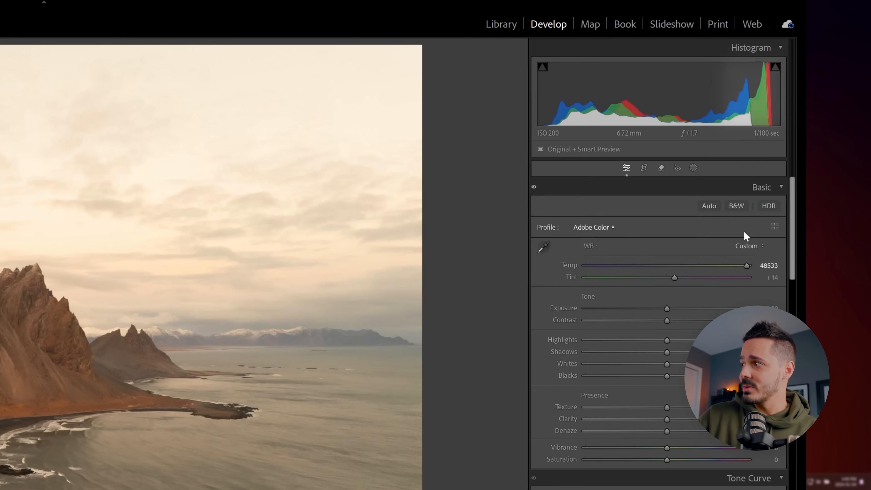
# Step: Set the white balance Temp to 7500 for a moderately warmer photo
pyautogui.moveTo(743, 265); pyautogui.dragTo(683, 265)
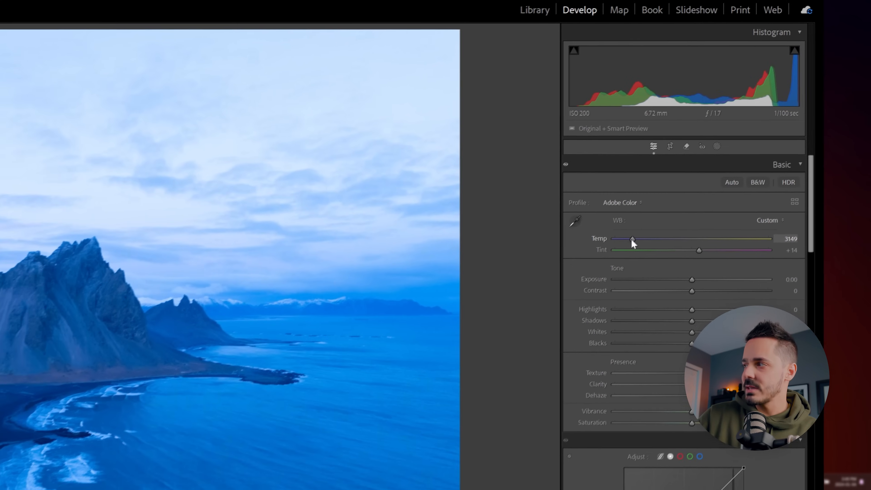
pyautogui.moveTo(607, 266); pyautogui.dragTo(653, 267)
pyautogui.moveTo(699, 219); pyautogui.dragTo(729, 216)
# Step: Try exposure extremes directly on the histogram, brightening to about +1.38 and darkening to about −2.18
pyautogui.moveTo(779, 159); pyautogui.dragTo(777, 159)
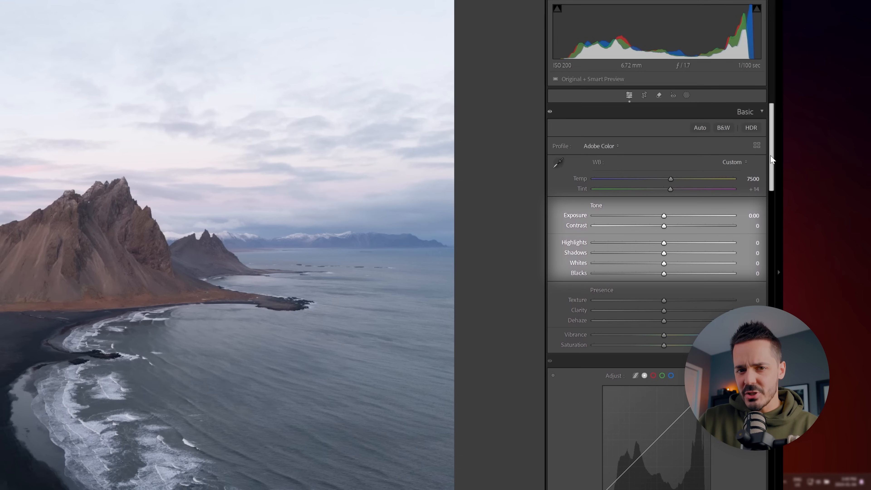
pyautogui.moveTo(772, 164); pyautogui.dragTo(772, 182)
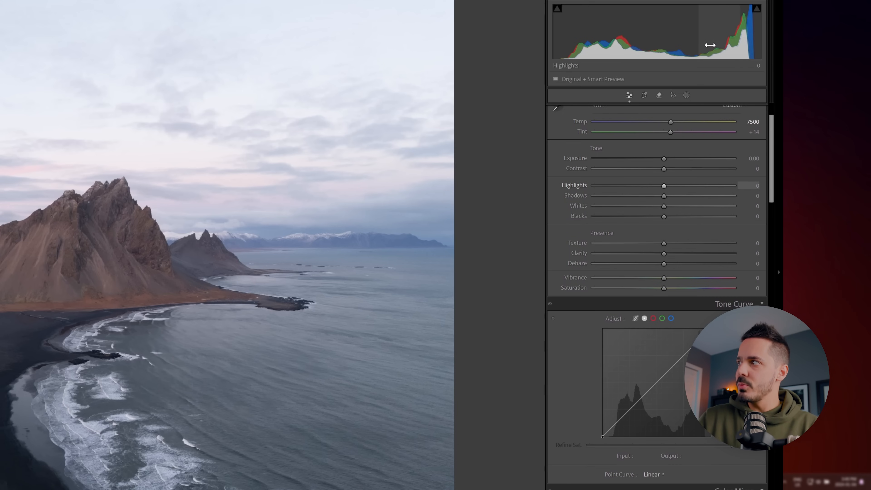
pyautogui.moveTo(651, 42); pyautogui.dragTo(702, 41)
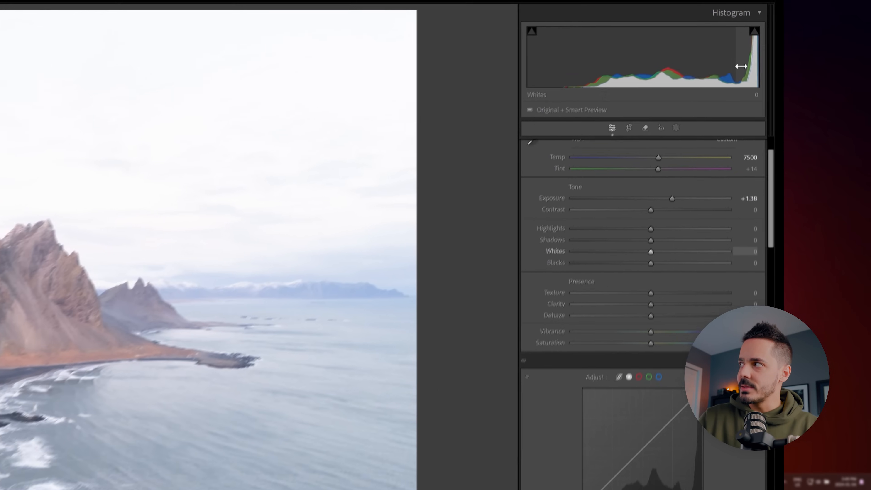
pyautogui.moveTo(637, 63); pyautogui.dragTo(539, 64)
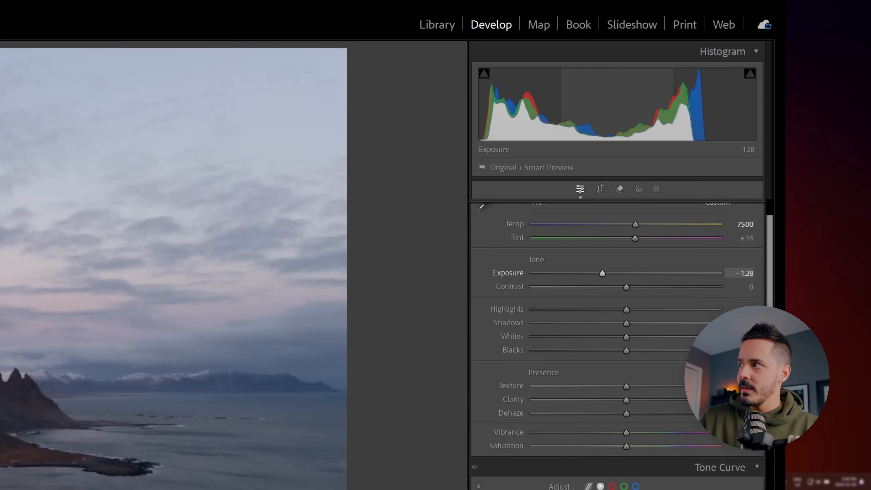
pyautogui.moveTo(538, 103); pyautogui.dragTo(506, 103)
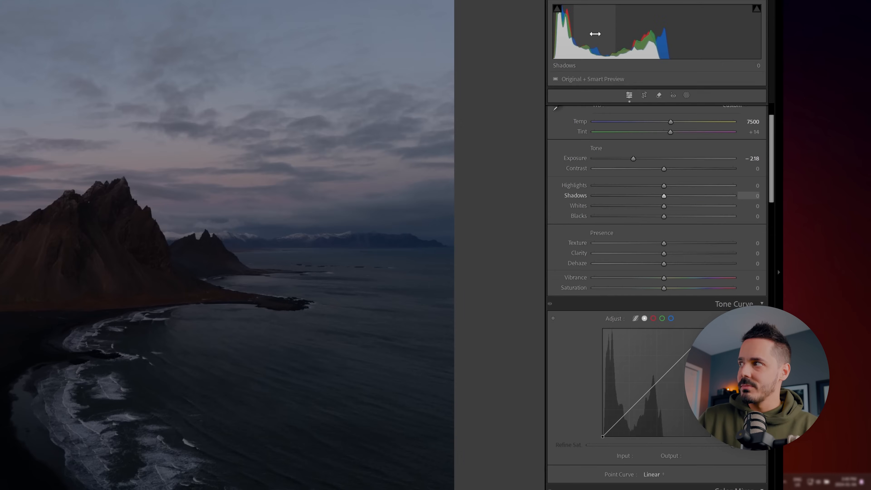
# Step: Set the tone values to Exposure +0.12, Highlights −38, Shadows +23 and Blacks −12
pyautogui.moveTo(628, 45)
pyautogui.mouseDown()
pyautogui.moveTo(647, 46)
pyautogui.moveTo(628, 47)
pyautogui.mouseUp()
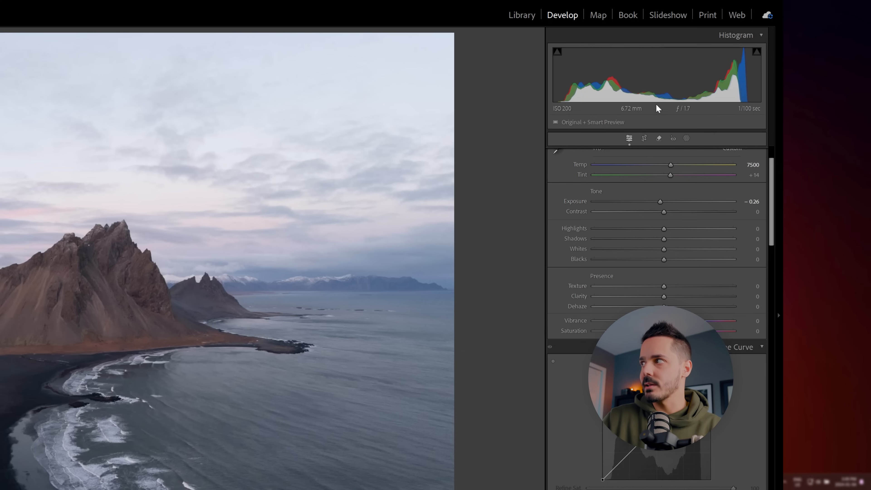
pyautogui.moveTo(656, 88); pyautogui.dragTo(669, 88)
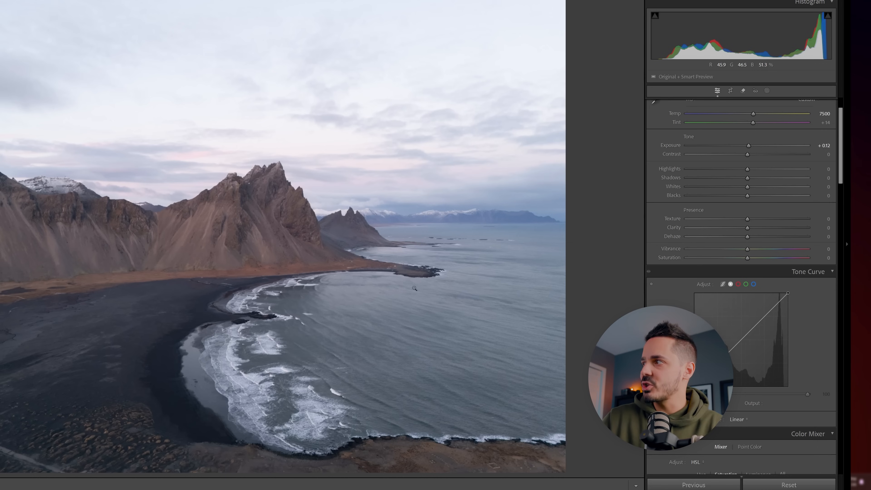
pyautogui.moveTo(746, 169)
pyautogui.mouseDown()
pyautogui.moveTo(693, 171)
pyautogui.moveTo(783, 177)
pyautogui.moveTo(749, 177)
pyautogui.mouseUp()
pyautogui.moveTo(699, 169); pyautogui.dragTo(758, 178)
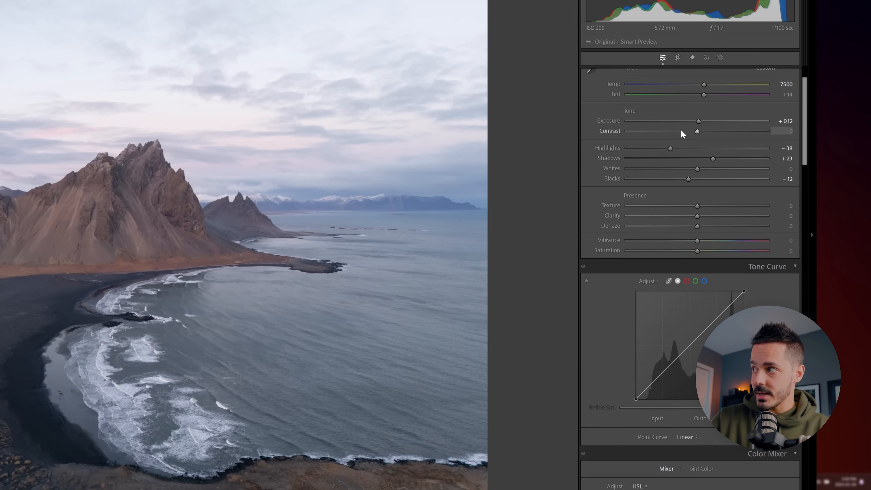
# Step: Try Contrast at +76 and Saturation at +74 or more, and return both to 0
pyautogui.moveTo(698, 131); pyautogui.dragTo(752, 131)
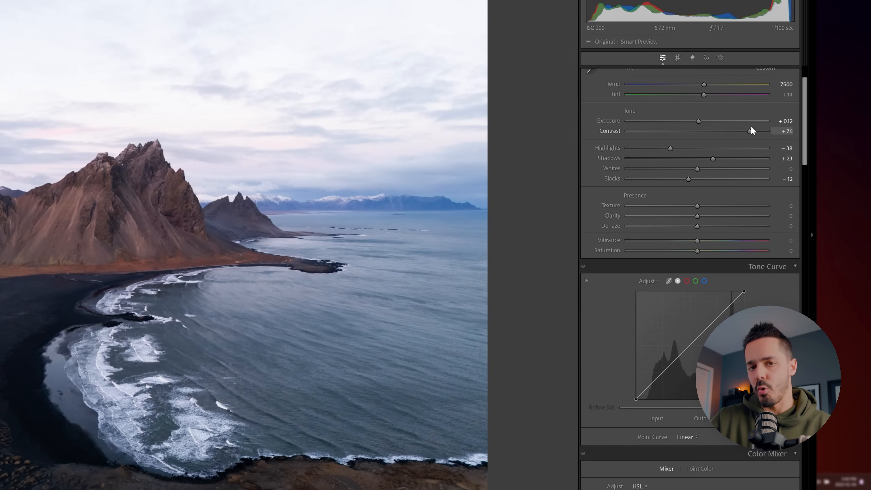
pyautogui.moveTo(684, 131)
pyautogui.mouseDown()
pyautogui.moveTo(657, 132)
pyautogui.moveTo(701, 135)
pyautogui.mouseUp()
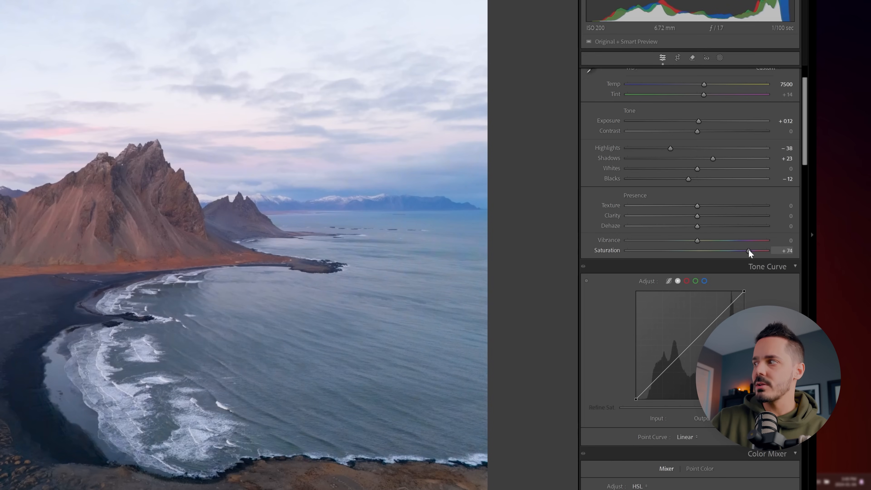
pyautogui.moveTo(765, 252); pyautogui.dragTo(698, 255)
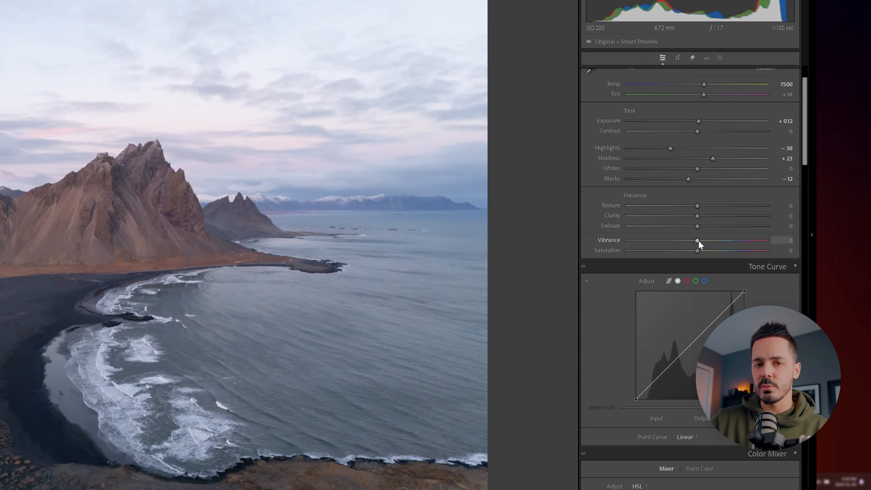
# Step: Set the photo's Vibrance to +5 and raise its Saturation slightly
pyautogui.moveTo(699, 241); pyautogui.dragTo(714, 241)
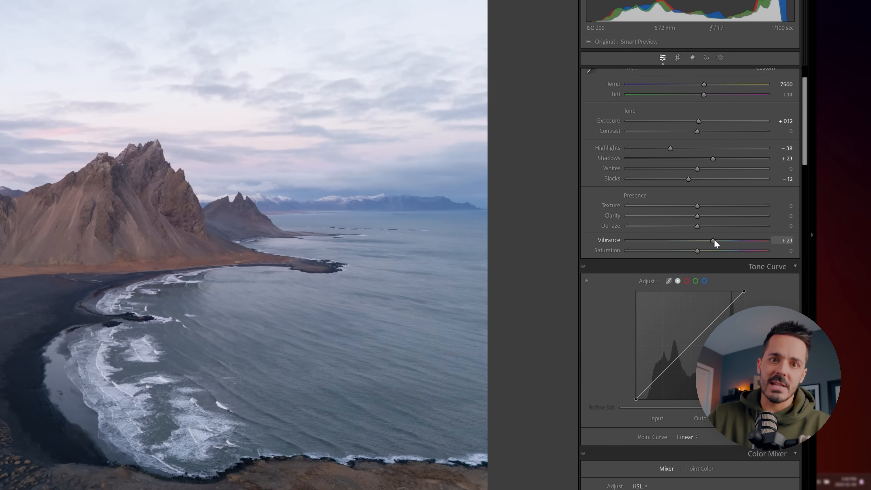
pyautogui.moveTo(713, 239)
pyautogui.mouseDown()
pyautogui.moveTo(773, 234)
pyautogui.moveTo(712, 239)
pyautogui.mouseUp()
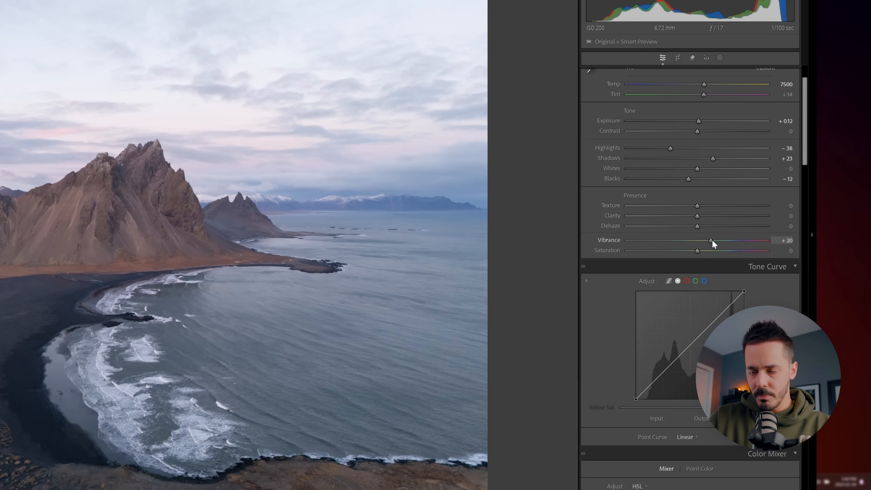
pyautogui.moveTo(712, 240); pyautogui.dragTo(704, 241)
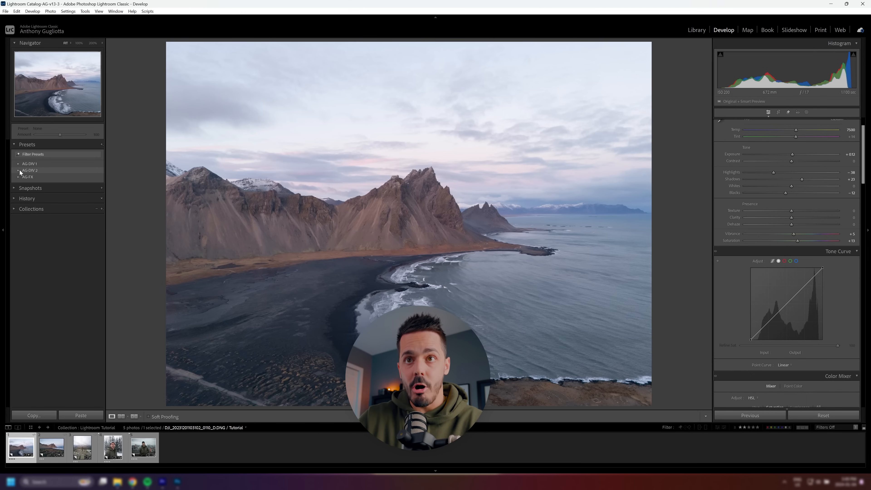
# Step: Expand the AG-DIV 2 preset group to view its presets
pyautogui.click(18, 170)
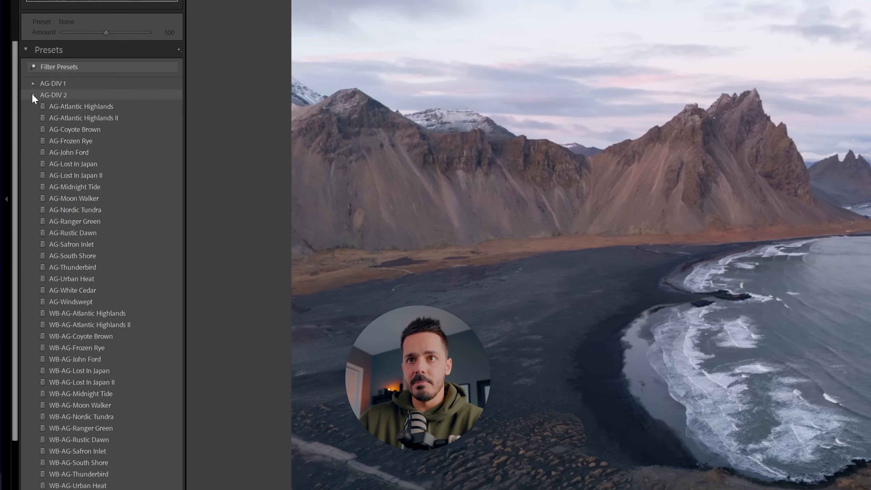
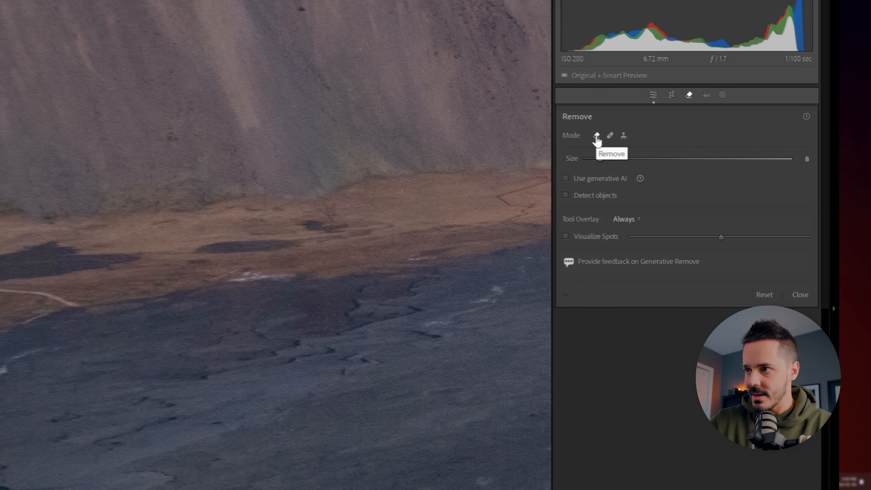
# Step: Close the Remove tool and show the whole photo again
pyautogui.scroll(-1, 92, 337)
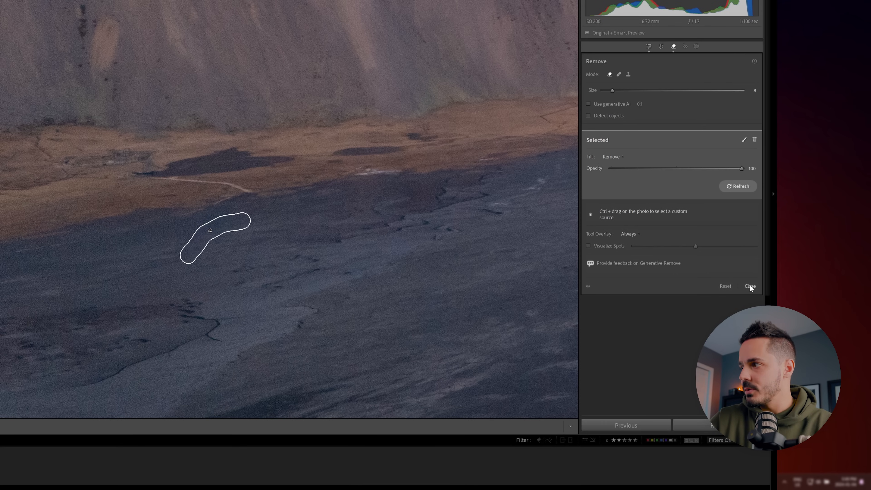
pyautogui.click(749, 286)
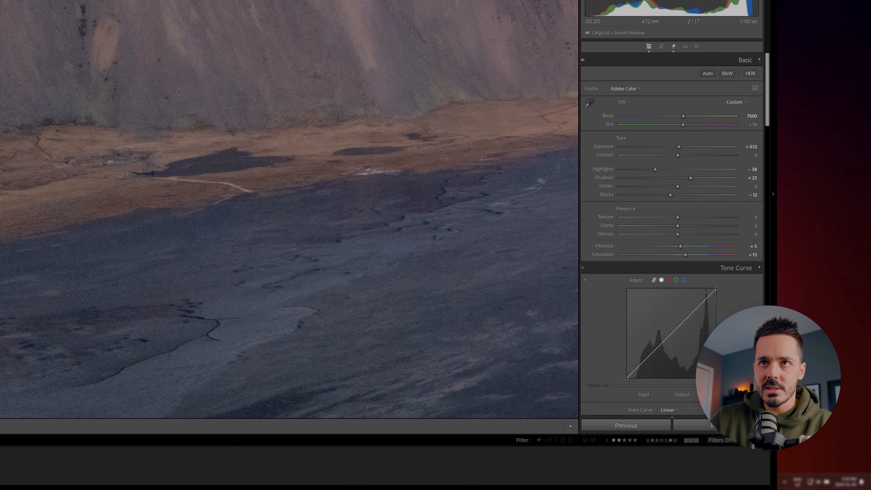
pyautogui.hotkey('ctrl', '-')
pyautogui.hotkey('ctrl', '-')
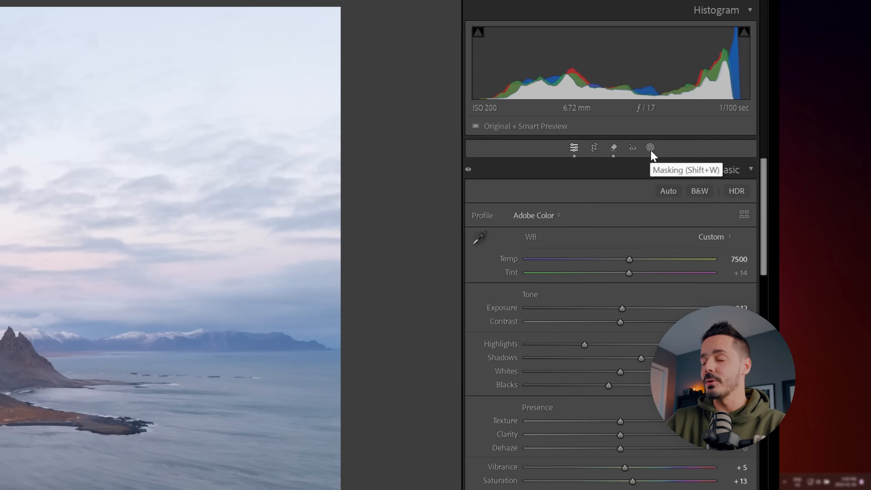
# Step: Create an Objects mask selecting the mountains and the headland along the shore
pyautogui.click(650, 147)
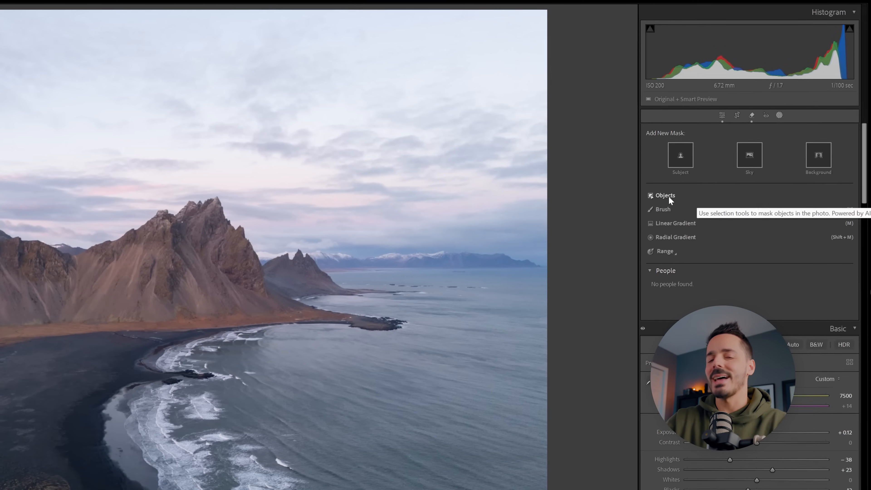
pyautogui.click(667, 195)
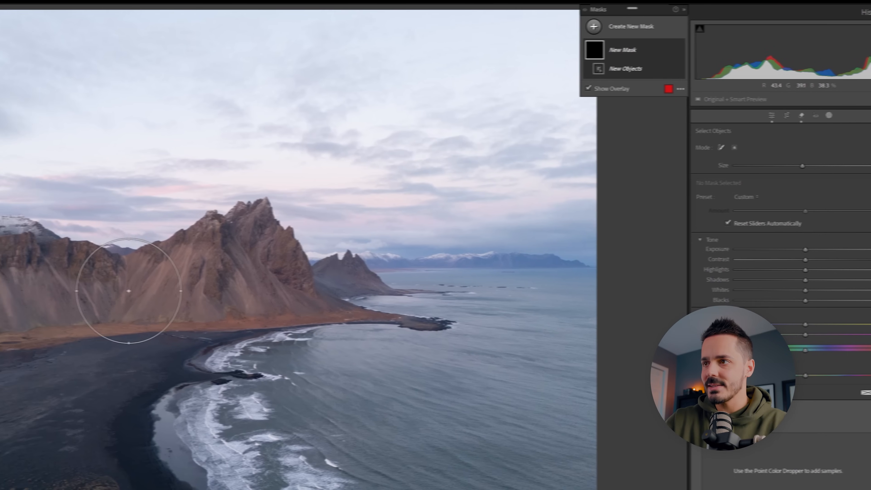
pyautogui.moveTo(49, 262)
pyautogui.mouseDown()
pyautogui.moveTo(188, 278)
pyautogui.moveTo(352, 253)
pyautogui.moveTo(553, 315)
pyautogui.moveTo(342, 295)
pyautogui.moveTo(27, 305)
pyautogui.mouseUp()
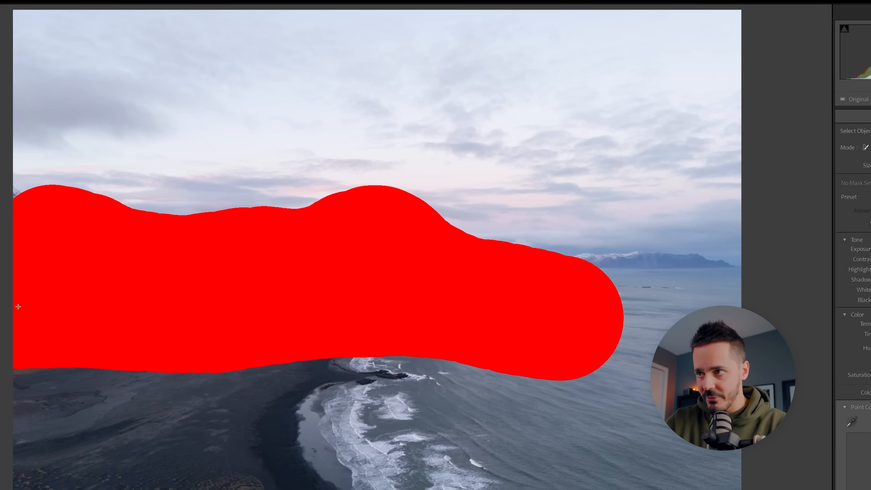
pyautogui.moveTo(18, 306); pyautogui.dragTo(20, 305)
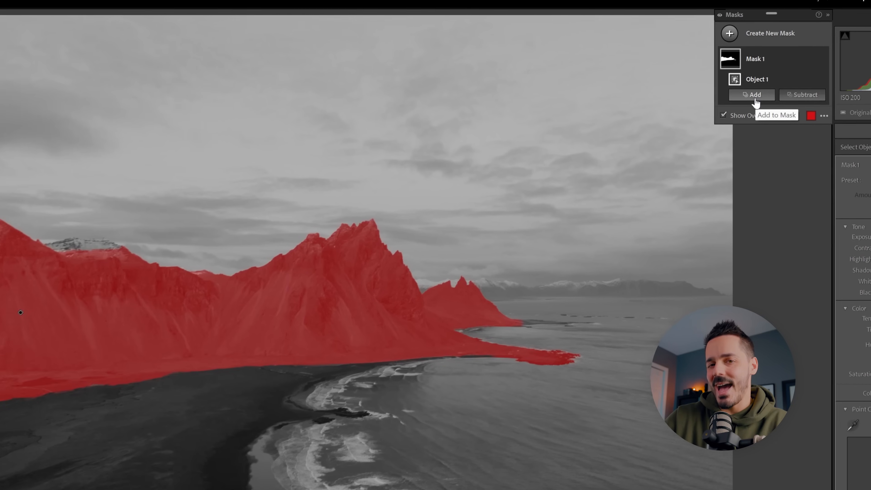
# Step: Add a Brush to Mask 1 and paint over the unselected snowy peak behind the front ridge
pyautogui.click(756, 99)
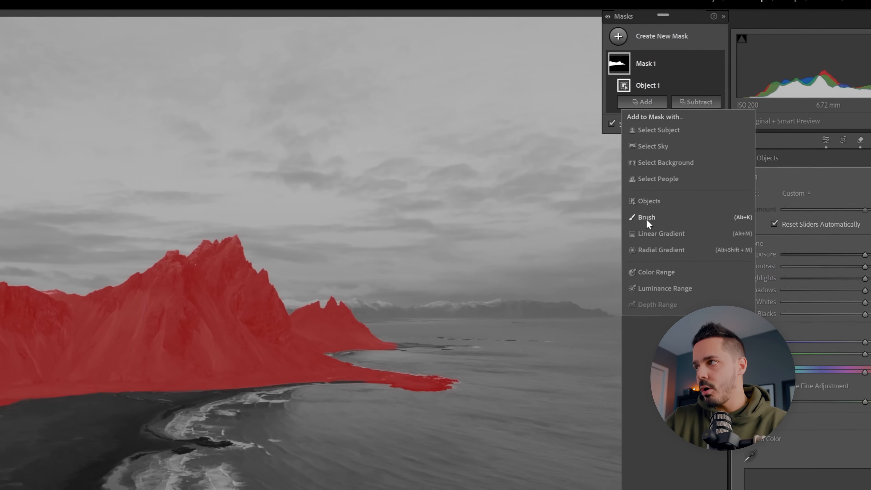
pyautogui.click(648, 218)
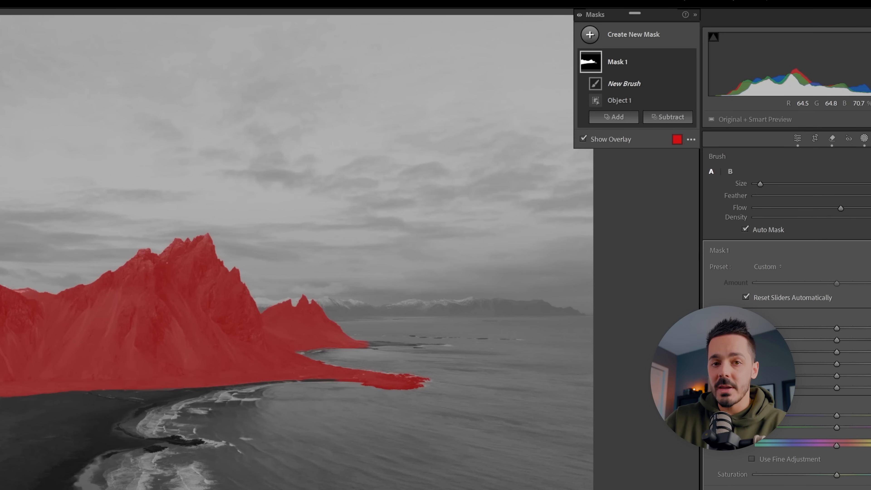
pyautogui.press('space')
pyautogui.moveTo(123, 250); pyautogui.dragTo(159, 294)
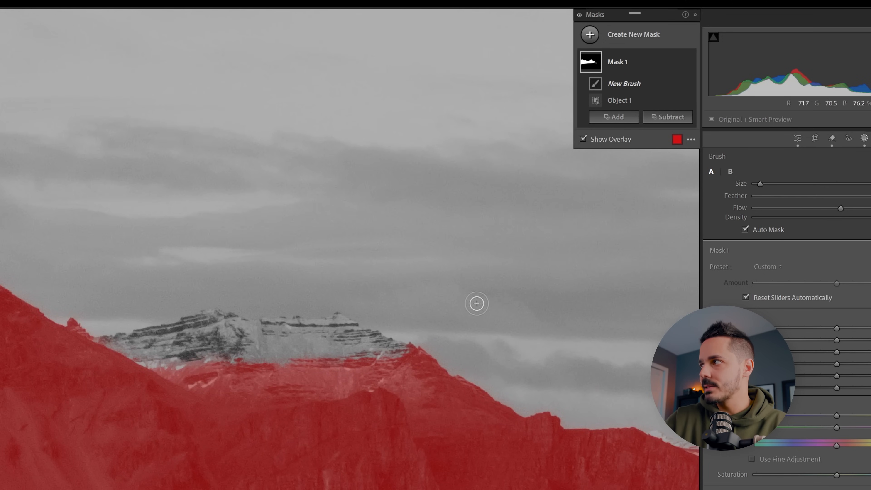
pyautogui.scroll(3, 115, 354)
pyautogui.moveTo(96, 350); pyautogui.dragTo(237, 325)
pyautogui.moveTo(299, 330)
pyautogui.mouseDown()
pyautogui.moveTo(355, 335)
pyautogui.moveTo(396, 354)
pyautogui.moveTo(255, 342)
pyautogui.moveTo(127, 350)
pyautogui.moveTo(147, 347)
pyautogui.mouseUp()
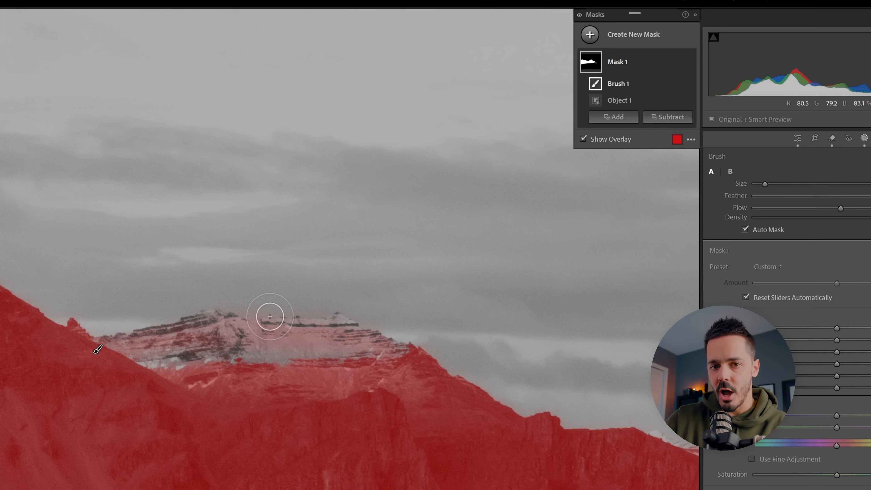
# Step: Raise the brush Flow to 100 and paint the remaining unselected snowy mountain areas into Mask 1
pyautogui.moveTo(740, 200); pyautogui.dragTo(810, 200)
pyautogui.moveTo(120, 321)
pyautogui.mouseDown()
pyautogui.moveTo(250, 308)
pyautogui.moveTo(352, 324)
pyautogui.moveTo(117, 333)
pyautogui.moveTo(295, 329)
pyautogui.moveTo(204, 329)
pyautogui.moveTo(337, 305)
pyautogui.moveTo(304, 330)
pyautogui.moveTo(168, 348)
pyautogui.moveTo(228, 343)
pyautogui.moveTo(176, 326)
pyautogui.mouseUp()
pyautogui.click(666, 222)
pyautogui.moveTo(284, 330); pyautogui.dragTo(553, 345)
pyautogui.moveTo(12, 233)
pyautogui.mouseDown()
pyautogui.moveTo(101, 287)
pyautogui.moveTo(56, 271)
pyautogui.mouseUp()
pyautogui.click(679, 222)
pyautogui.scroll(-2, 18, 207)
pyautogui.moveTo(18, 207)
pyautogui.mouseDown()
pyautogui.moveTo(9, 208)
pyautogui.moveTo(128, 278)
pyautogui.mouseUp()
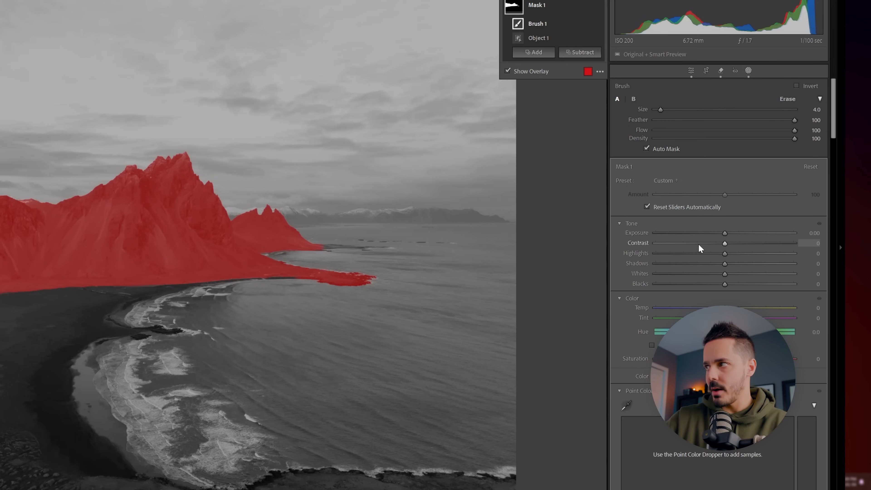
# Step: Set Mask 1's Clarity to 13 and Texture to 20 for the mountains
pyautogui.moveTo(834, 134); pyautogui.dragTo(834, 219)
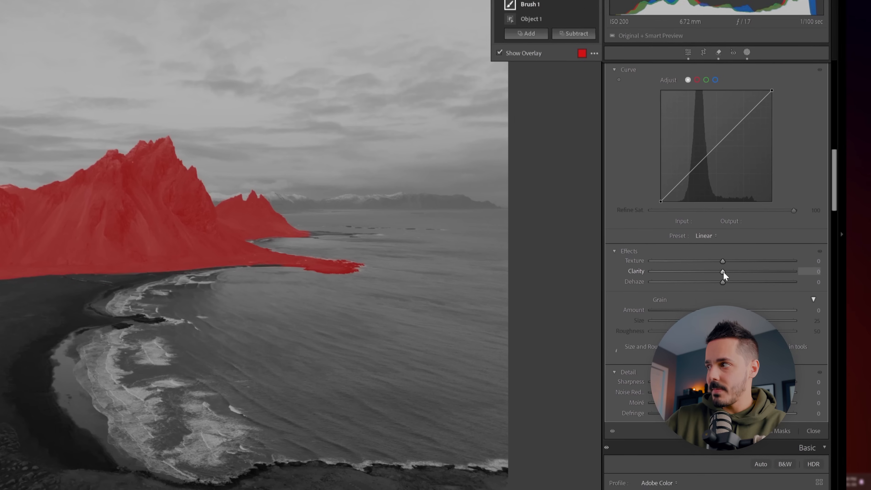
pyautogui.moveTo(724, 284); pyautogui.dragTo(770, 254)
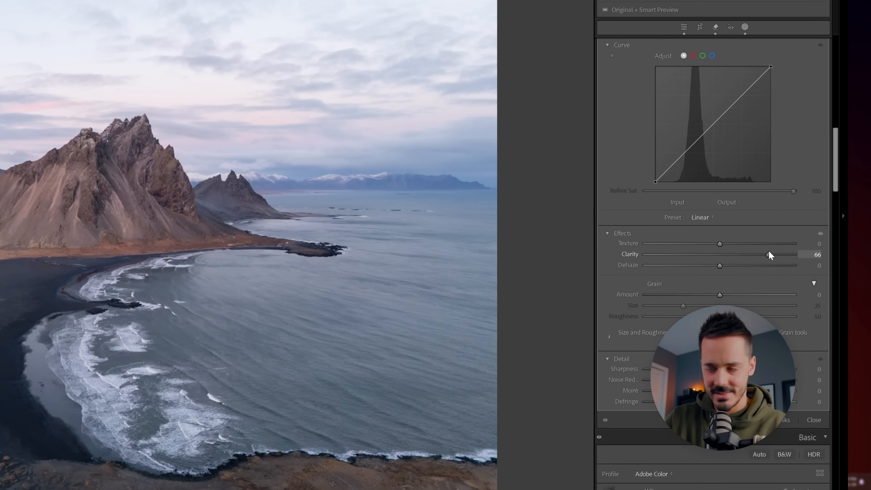
pyautogui.moveTo(768, 254); pyautogui.dragTo(729, 254)
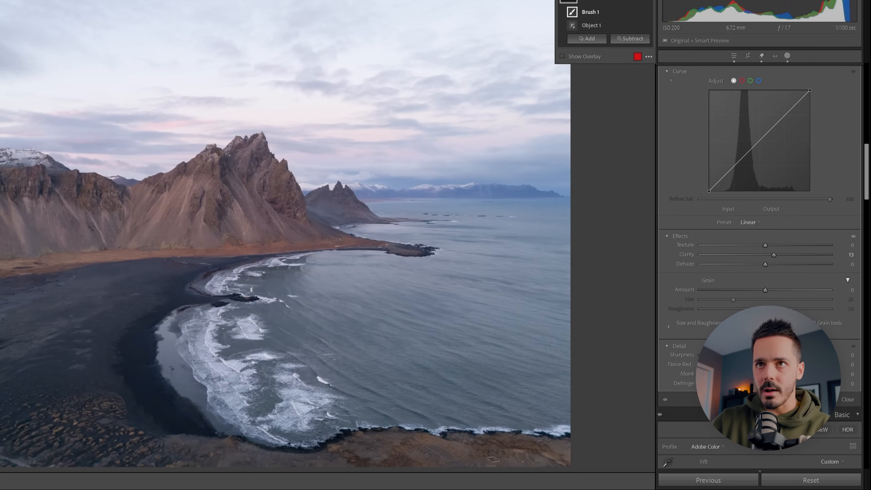
pyautogui.click(231, 135)
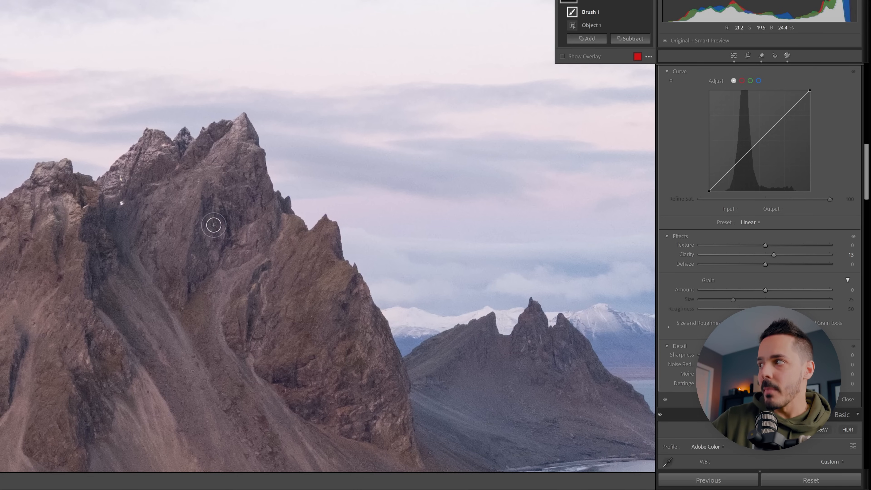
pyautogui.moveTo(768, 246); pyautogui.dragTo(769, 245)
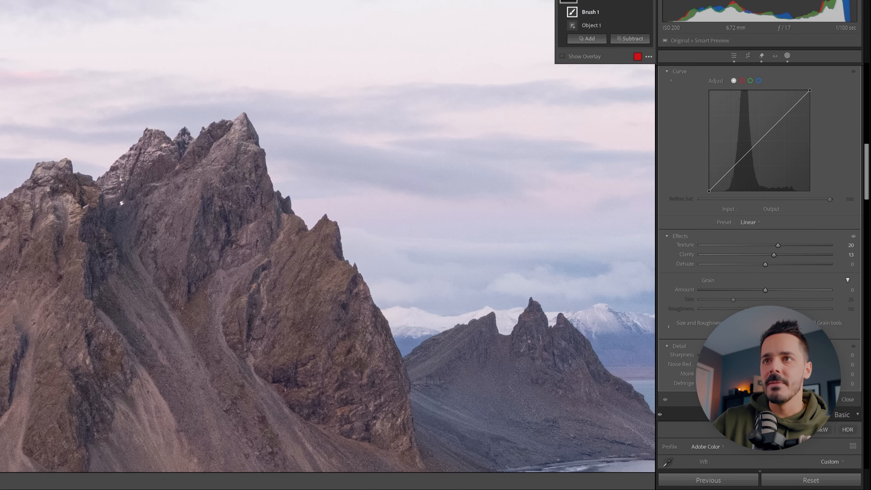
# Step: Set Mask 1's Dehaze to 9 and raise its Sharpness slightly
pyautogui.press('z')
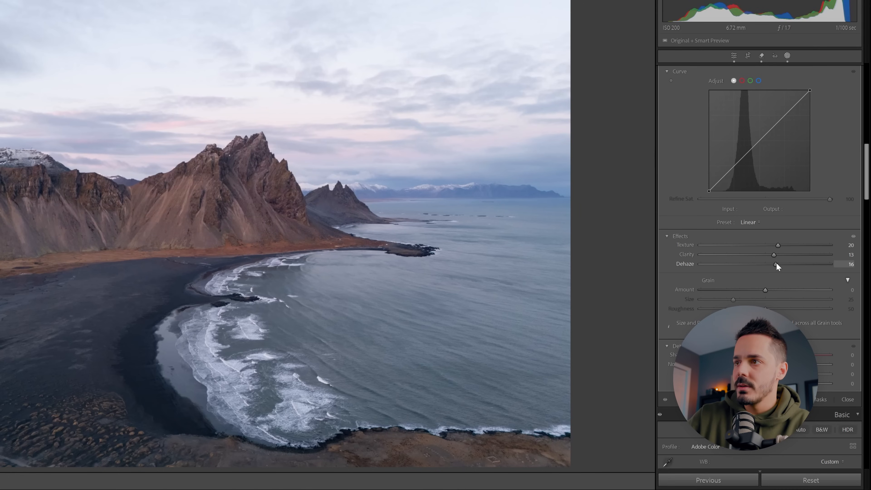
pyautogui.moveTo(781, 263); pyautogui.dragTo(745, 252)
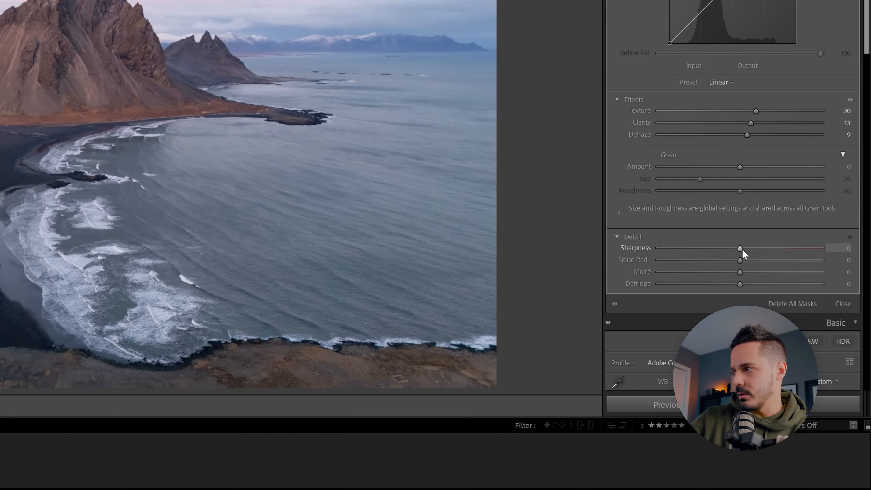
pyautogui.moveTo(741, 251); pyautogui.dragTo(756, 246)
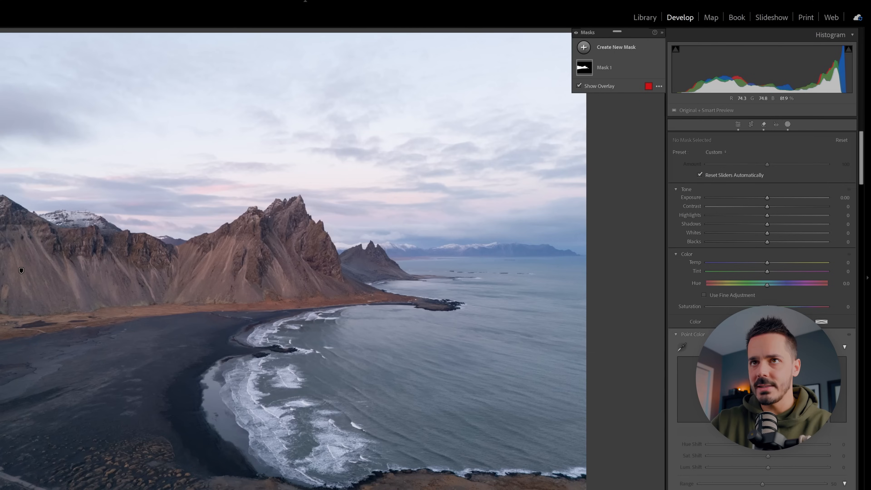
# Step: Create a new brush mask for darkening with Exposure −0.61 and a brush Flow of 48
pyautogui.click(269, 231)
pyautogui.moveTo(270, 230); pyautogui.dragTo(172, 244)
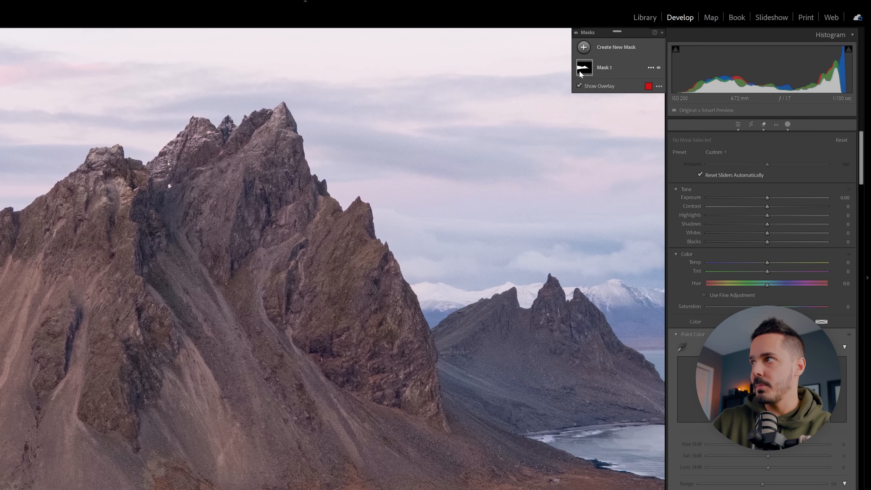
pyautogui.click(584, 49)
pyautogui.click(621, 129)
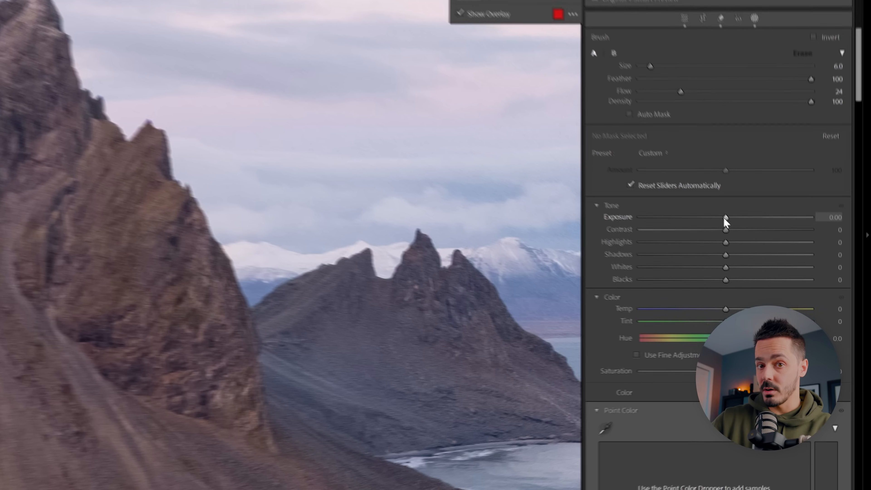
pyautogui.moveTo(766, 266); pyautogui.dragTo(765, 265)
pyautogui.moveTo(710, 203); pyautogui.dragTo(697, 203)
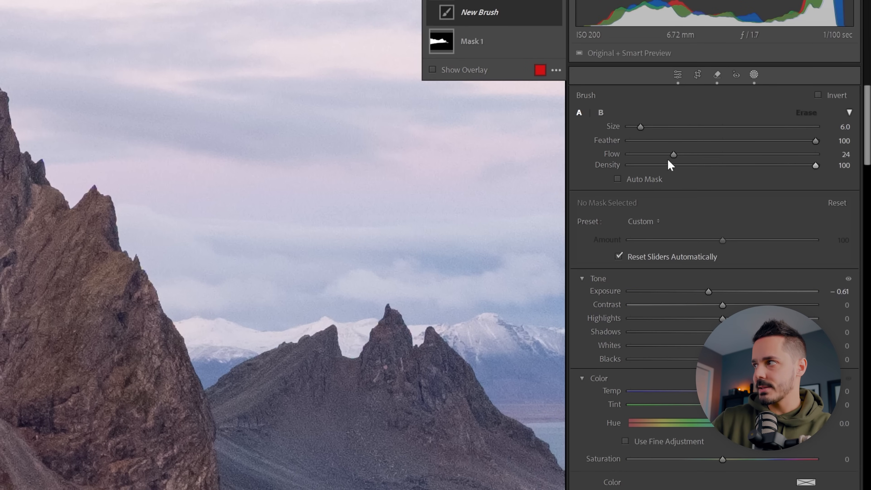
pyautogui.moveTo(672, 155); pyautogui.dragTo(715, 156)
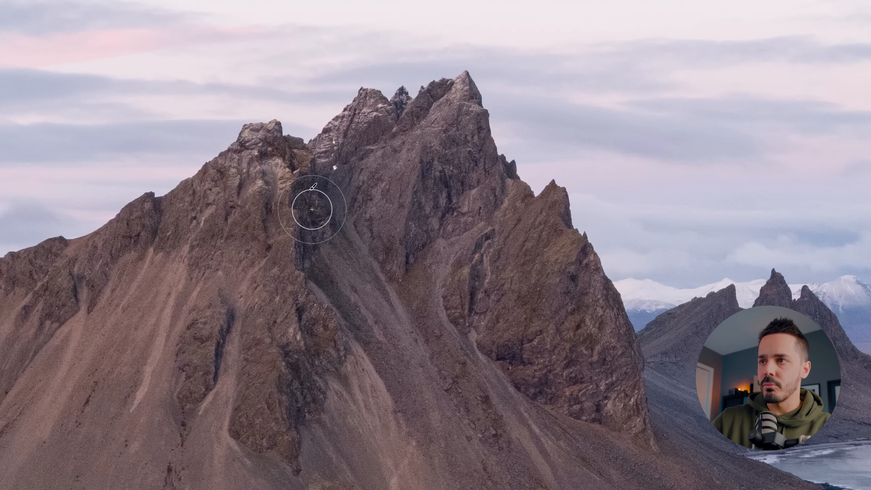
# Step: Paint the darkening mask over the shadowed crevices and rock faces of the mountains
pyautogui.moveTo(312, 209)
pyautogui.mouseDown()
pyautogui.moveTo(342, 288)
pyautogui.moveTo(402, 386)
pyautogui.mouseUp()
pyautogui.scroll(-5, 306, 352)
pyautogui.moveTo(488, 244); pyautogui.dragTo(475, 306)
pyautogui.scroll(3, 424, 218)
pyautogui.moveTo(425, 218); pyautogui.dragTo(371, 226)
pyautogui.moveTo(504, 354)
pyautogui.mouseDown()
pyautogui.moveTo(707, 402)
pyautogui.moveTo(474, 110)
pyautogui.moveTo(562, 206)
pyautogui.moveTo(604, 309)
pyautogui.mouseUp()
pyautogui.moveTo(220, 261); pyautogui.dragTo(588, 257)
pyautogui.moveTo(297, 304); pyautogui.dragTo(182, 320)
pyautogui.moveTo(274, 257)
pyautogui.mouseDown()
pyautogui.moveTo(497, 253)
pyautogui.moveTo(779, 285)
pyautogui.mouseUp()
pyautogui.moveTo(274, 253); pyautogui.dragTo(292, 302)
pyautogui.moveTo(199, 233); pyautogui.dragTo(505, 230)
pyautogui.click(382, 117)
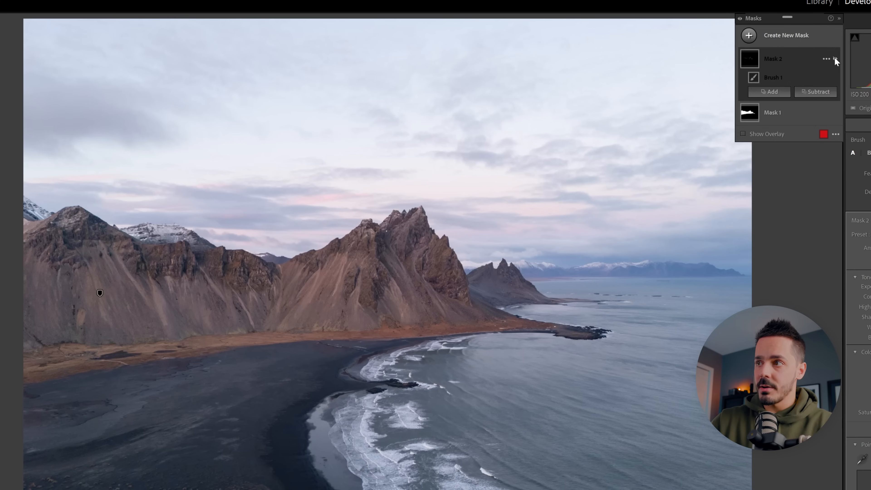
# Step: Toggle Mask 2's visibility repeatedly to compare the mountains with and without the darkening
pyautogui.click(834, 58)
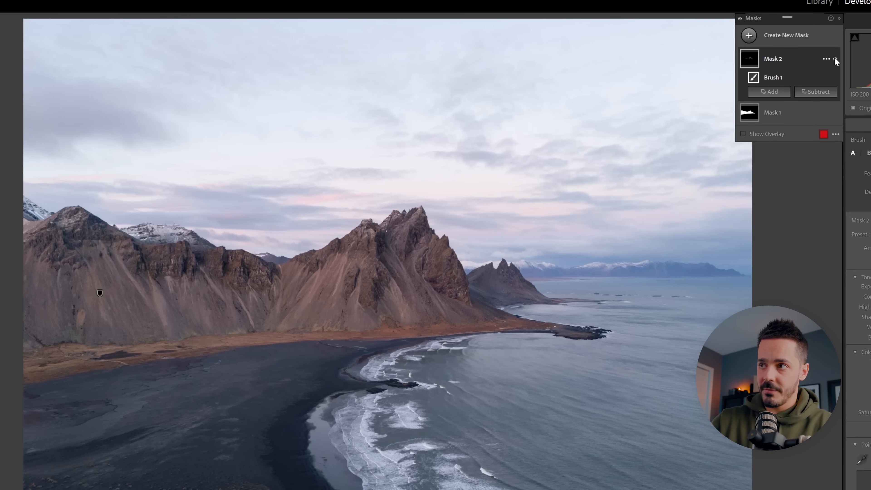
pyautogui.click(834, 58)
pyautogui.click(835, 57)
pyautogui.click(835, 58)
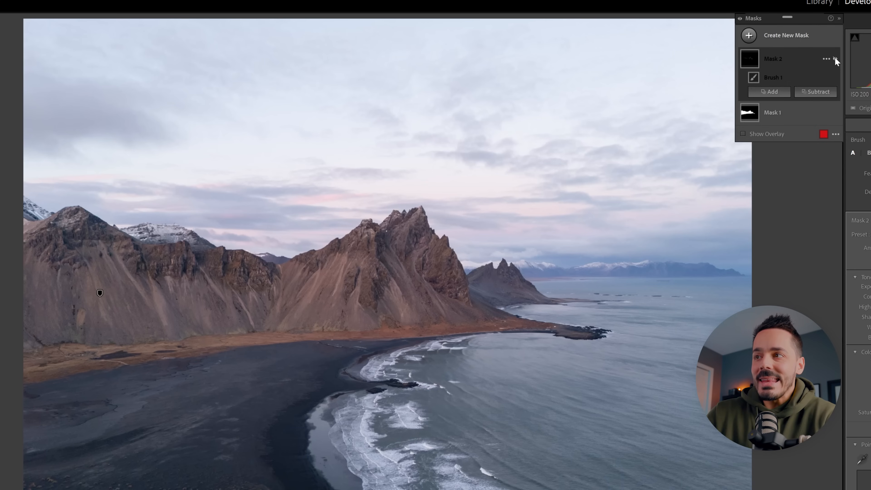
pyautogui.click(835, 57)
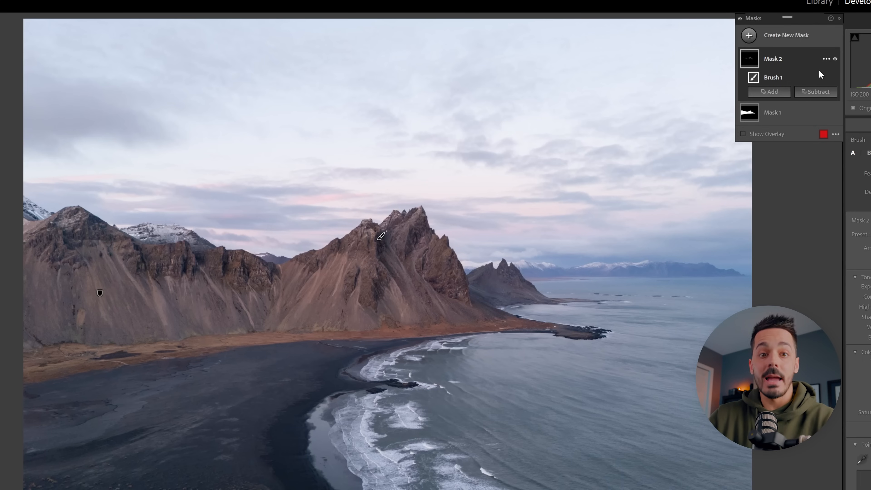
pyautogui.click(835, 59)
pyautogui.click(834, 60)
pyautogui.click(835, 60)
pyautogui.click(835, 59)
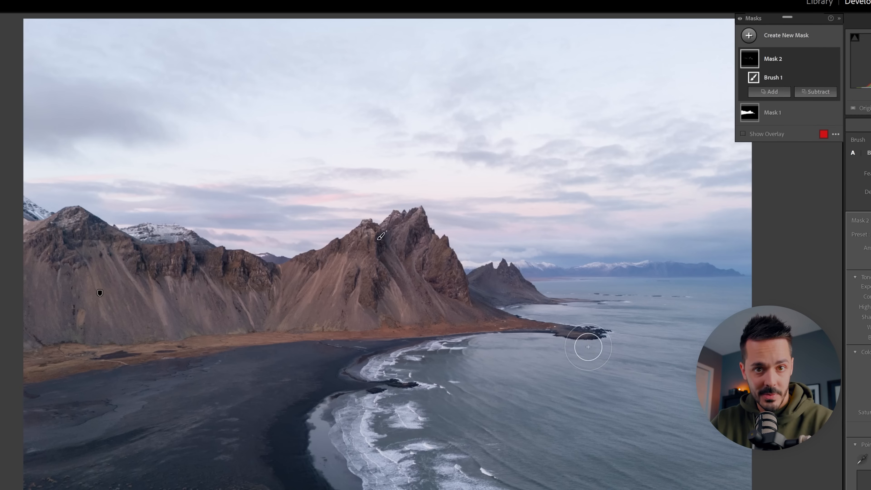
# Step: Create another brush mask for brightening with Exposure 0.51
pyautogui.click(748, 35)
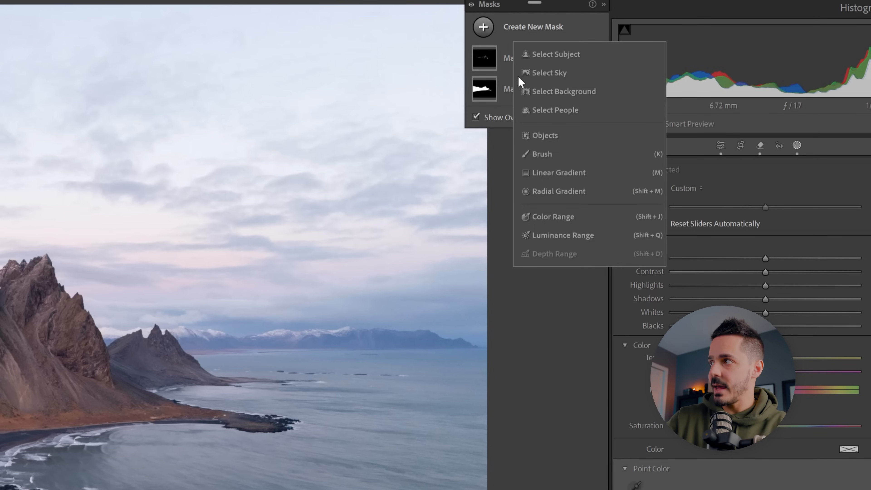
pyautogui.click(542, 160)
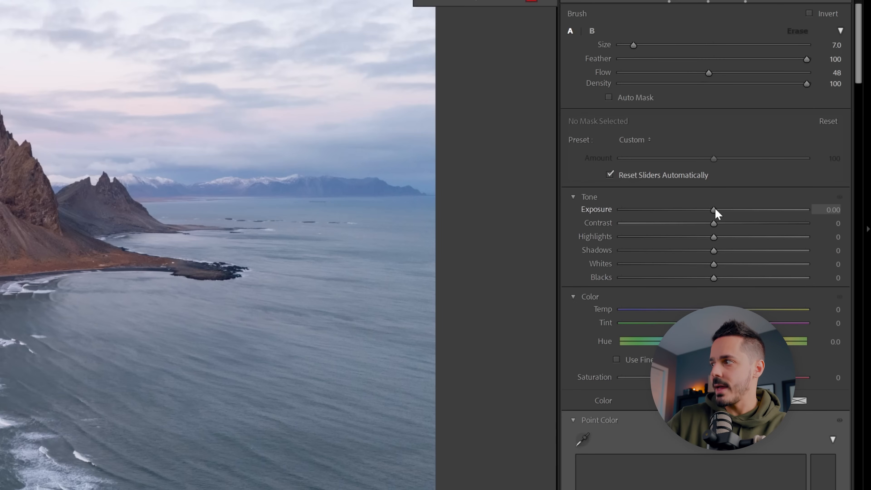
pyautogui.moveTo(715, 206); pyautogui.dragTo(725, 207)
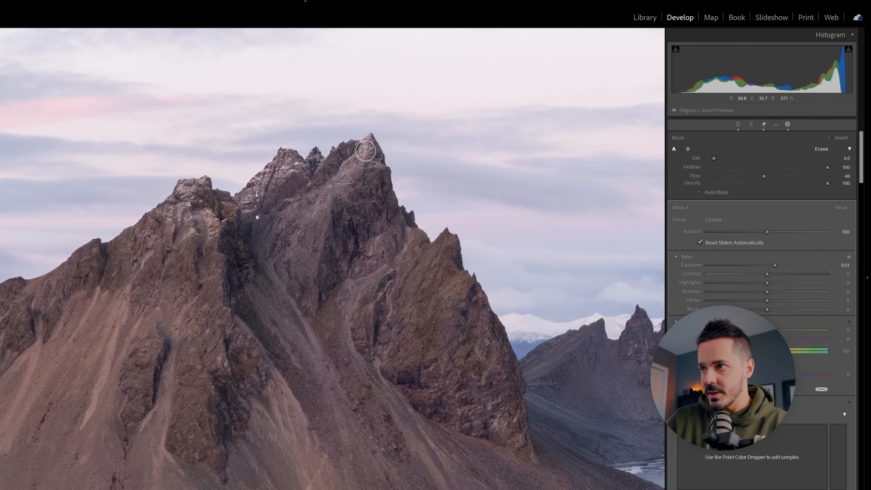
# Step: Set the brush Flow to 32 and paint the brightening mask over the central mountain's lit rocks and summits
pyautogui.moveTo(365, 151); pyautogui.dragTo(335, 185)
pyautogui.scroll(2, 369, 158)
pyautogui.moveTo(192, 192)
pyautogui.mouseDown()
pyautogui.moveTo(174, 212)
pyautogui.moveTo(277, 171)
pyautogui.mouseUp()
pyautogui.moveTo(764, 176); pyautogui.dragTo(745, 177)
pyautogui.moveTo(139, 232); pyautogui.dragTo(194, 192)
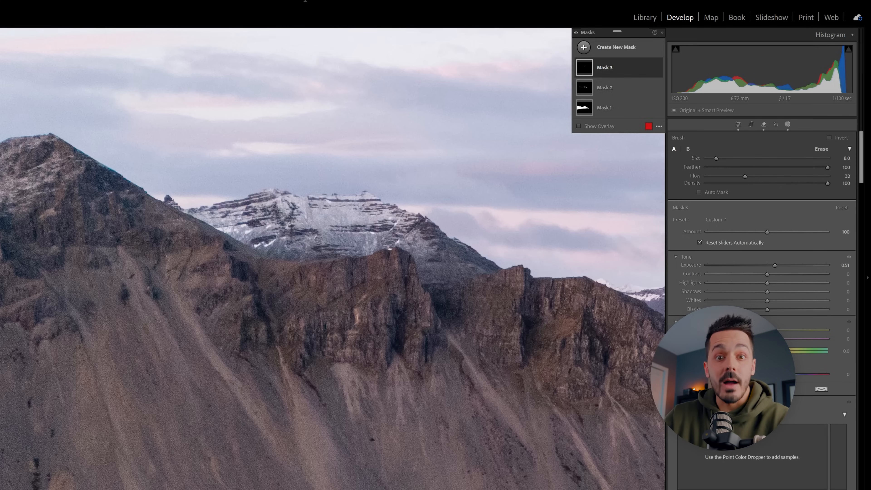
pyautogui.moveTo(288, 211); pyautogui.dragTo(404, 232)
# Step: Paint Mask 3 over the snow-covered background peaks, using the mask overlay to check coverage
pyautogui.scroll(-3, 517, 207)
pyautogui.moveTo(215, 230)
pyautogui.mouseDown()
pyautogui.moveTo(243, 234)
pyautogui.moveTo(378, 216)
pyautogui.mouseUp()
pyautogui.press('o')
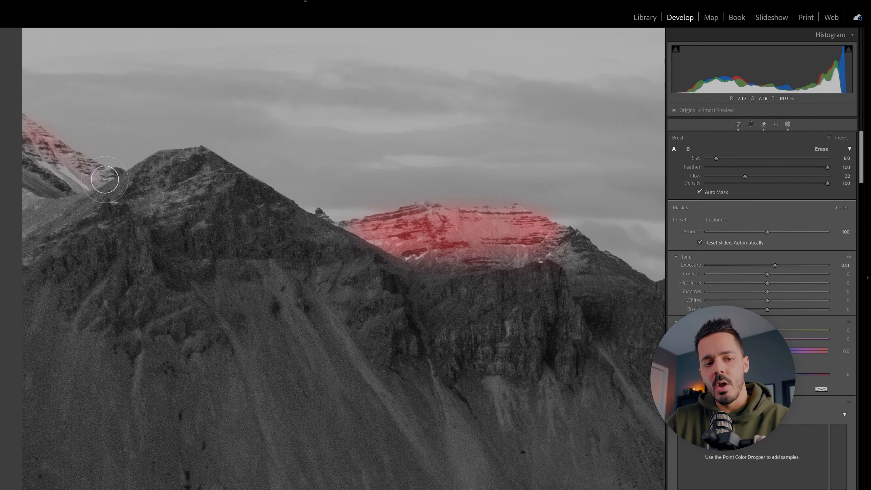
pyautogui.moveTo(105, 179); pyautogui.dragTo(31, 134)
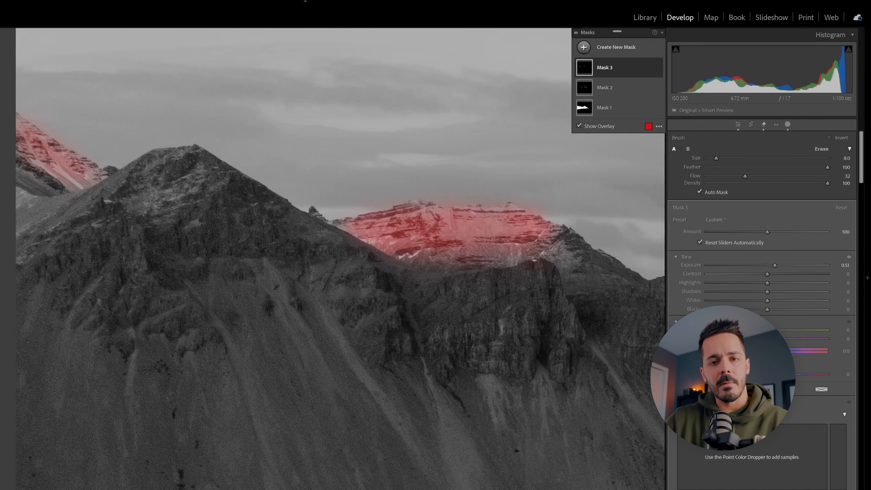
pyautogui.moveTo(395, 240); pyautogui.dragTo(114, 192)
pyautogui.press('z')
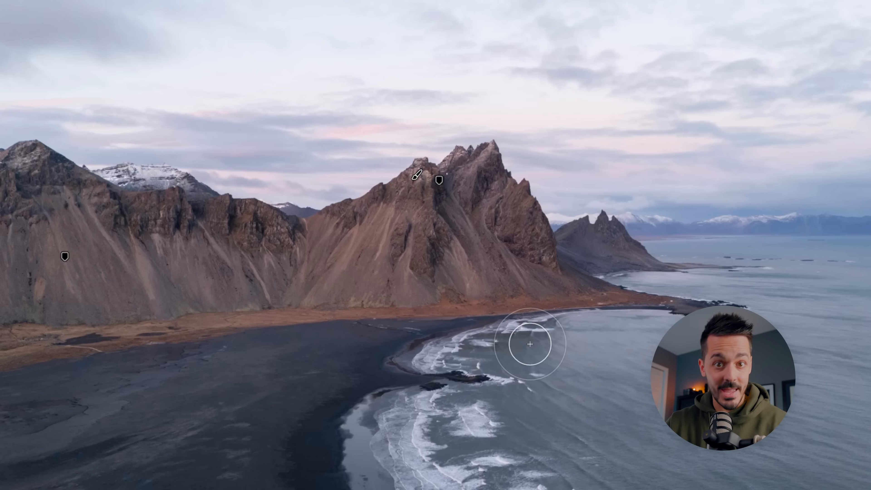
# Step: Show Mask 3's overlay, switch the brush to Erase, and open Mask 3's options for subtracting from it
pyautogui.press('o')
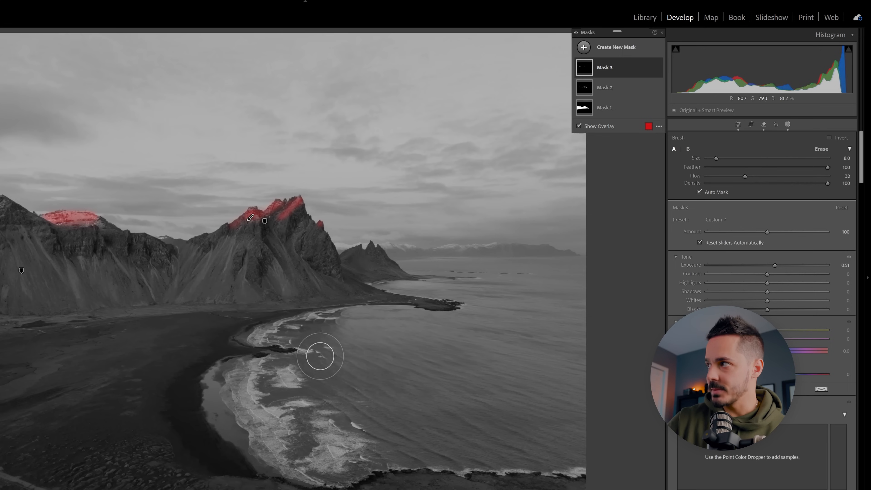
pyautogui.click(821, 149)
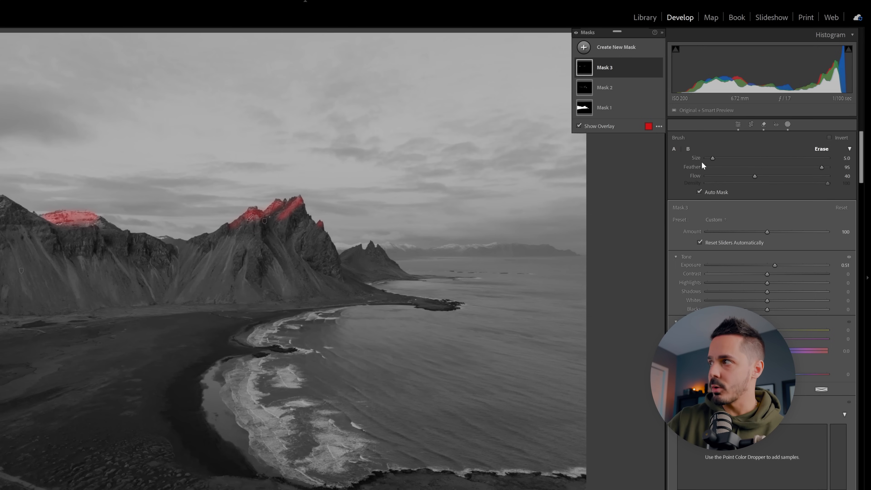
pyautogui.click(625, 69)
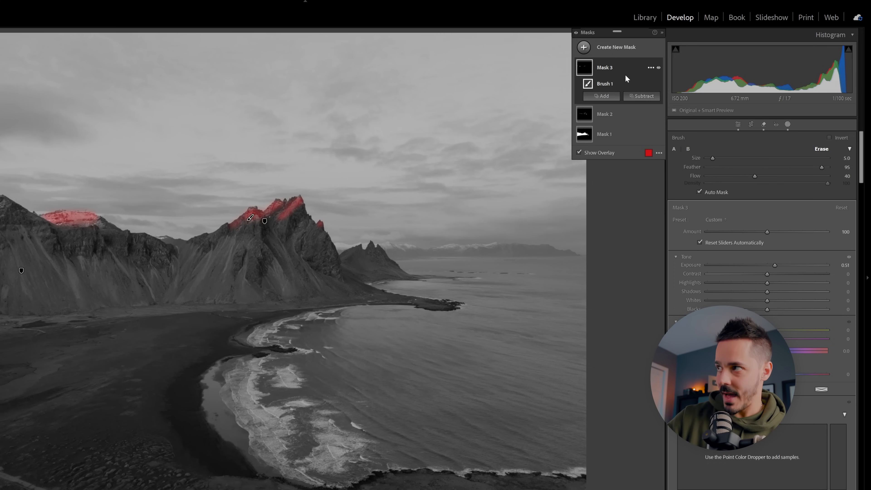
pyautogui.click(644, 97)
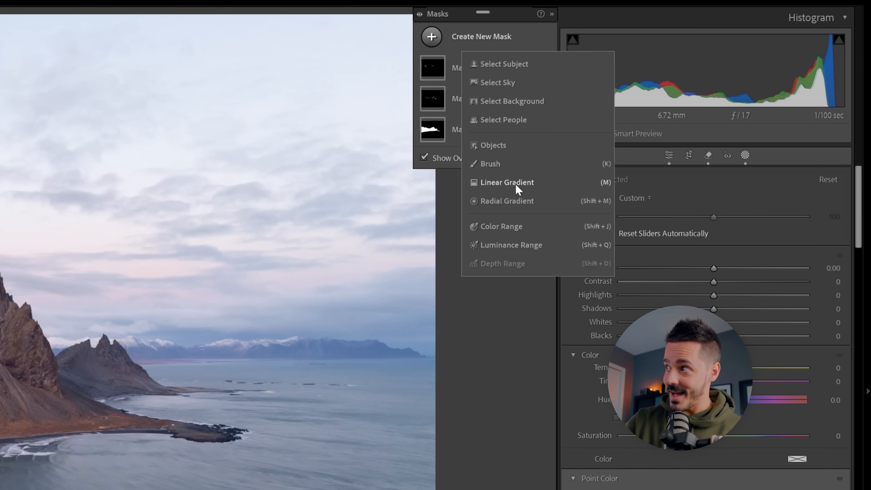
# Step: Create a linear gradient mask fading from the foreground shore up to the middle of the beach and lower its Exposure slightly
pyautogui.click(545, 182)
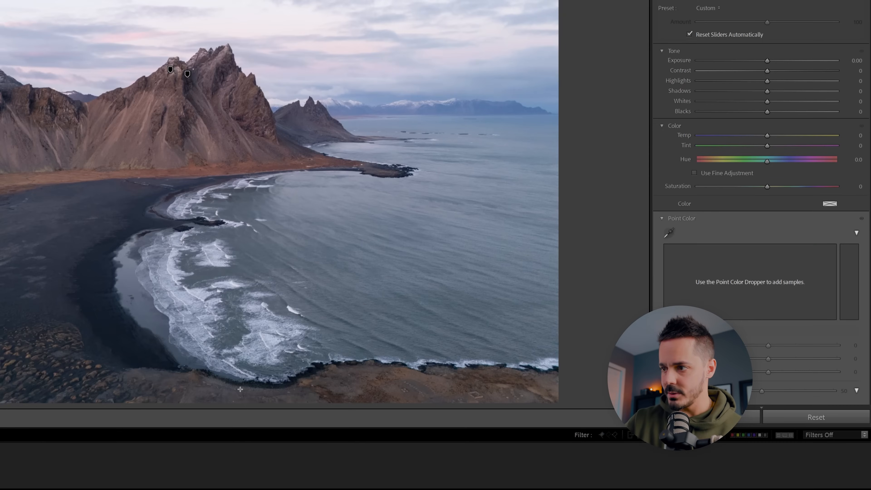
pyautogui.moveTo(225, 389); pyautogui.dragTo(213, 217)
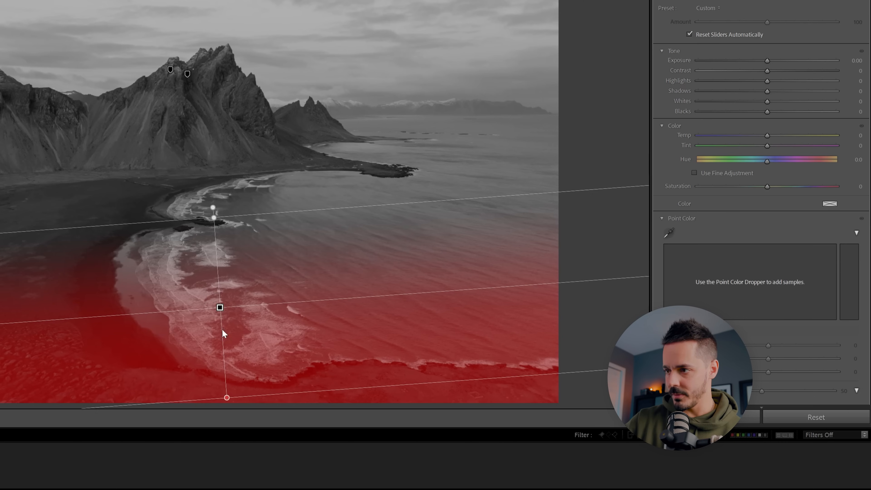
pyautogui.moveTo(767, 59); pyautogui.dragTo(757, 61)
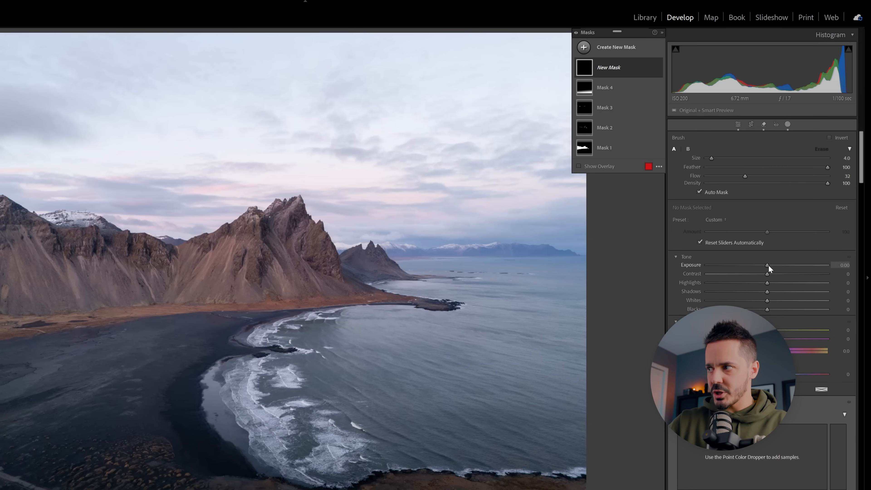
# Step: Set Clarity to 15 on a new brush mask and paint it over the white waves along the beach
pyautogui.scroll(-10, 776, 268)
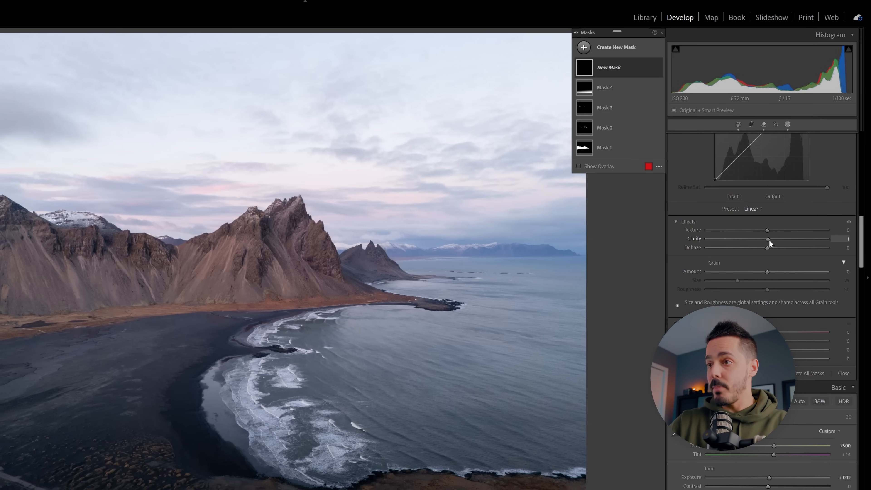
pyautogui.moveTo(332, 443)
pyautogui.mouseDown()
pyautogui.moveTo(292, 460)
pyautogui.moveTo(255, 406)
pyautogui.moveTo(250, 378)
pyautogui.moveTo(257, 401)
pyautogui.moveTo(280, 416)
pyautogui.moveTo(255, 374)
pyautogui.moveTo(262, 340)
pyautogui.moveTo(313, 316)
pyautogui.moveTo(274, 329)
pyautogui.mouseUp()
pyautogui.moveTo(264, 422); pyautogui.dragTo(291, 381)
pyautogui.moveTo(247, 386); pyautogui.dragTo(275, 428)
pyautogui.moveTo(296, 460); pyautogui.dragTo(304, 470)
pyautogui.scroll(-1, 327, 428)
pyautogui.moveTo(327, 428); pyautogui.dragTo(333, 462)
pyautogui.moveTo(282, 378); pyautogui.dragTo(287, 378)
pyautogui.scroll(1, 264, 331)
pyautogui.moveTo(265, 331); pyautogui.dragTo(246, 376)
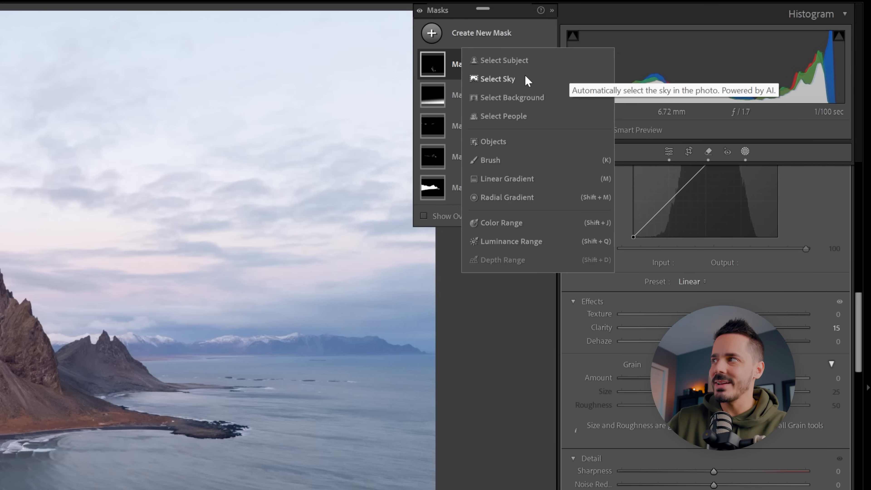
# Step: Create a mask that automatically selects the sky and lower its Exposure slightly
pyautogui.click(520, 78)
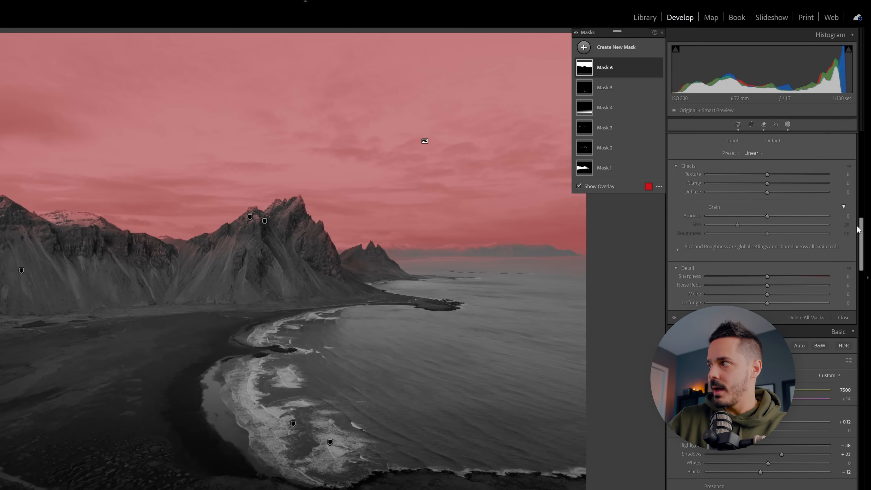
pyautogui.moveTo(861, 223); pyautogui.dragTo(861, 135)
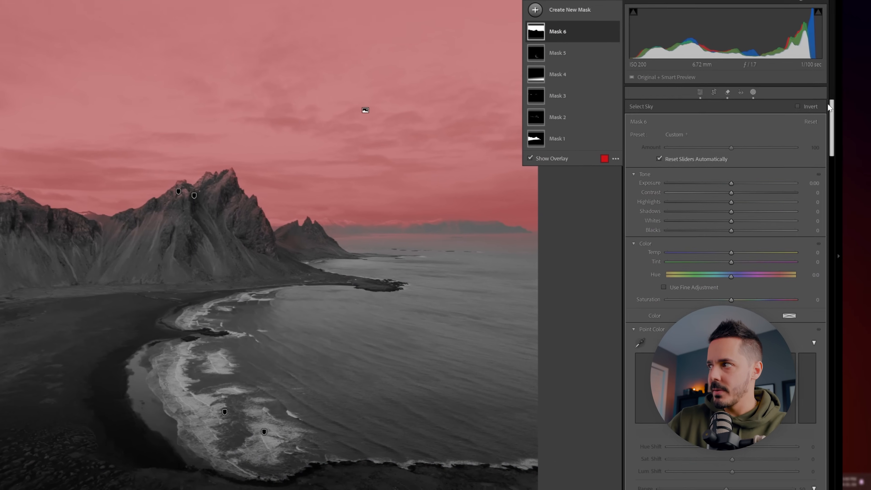
pyautogui.moveTo(727, 182); pyautogui.dragTo(719, 200)
pyautogui.moveTo(825, 140); pyautogui.dragTo(828, 162)
# Step: Try Dehaze 32 on the sky mask and reduce it to a very subtle amount
pyautogui.scroll(-6, 825, 191)
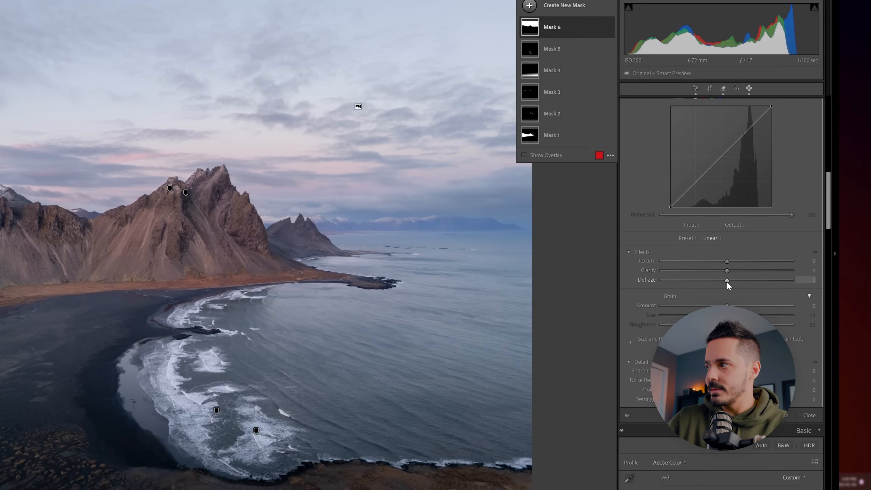
pyautogui.moveTo(727, 281); pyautogui.dragTo(748, 281)
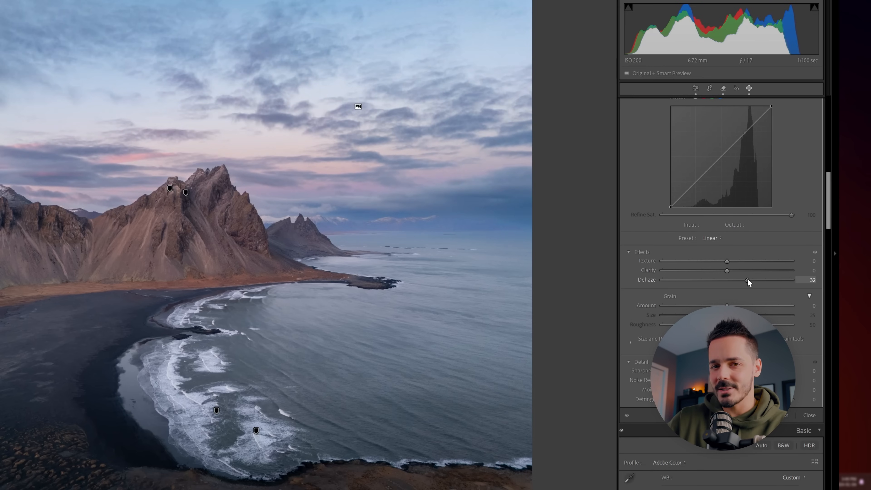
pyautogui.moveTo(730, 281); pyautogui.dragTo(728, 282)
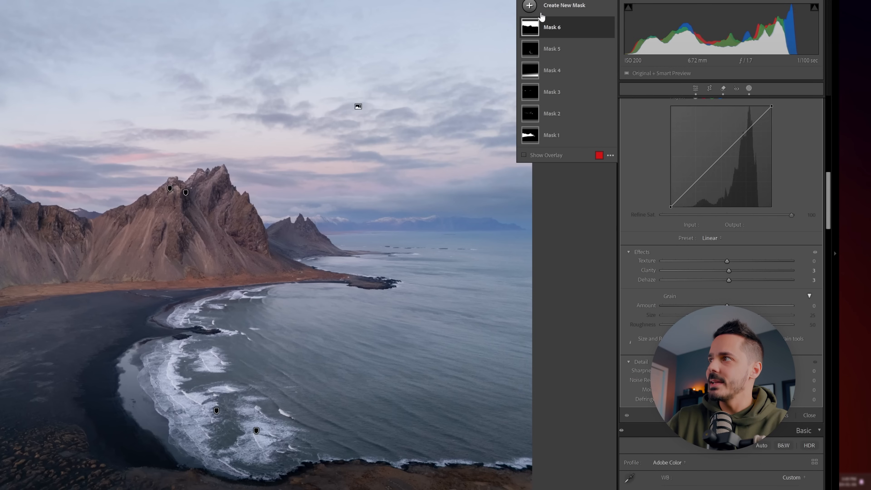
# Step: Create a large radial gradient mask over the sky and mountains at the photo's left edge and adjust its size and position
pyautogui.click(536, 10)
pyautogui.click(579, 123)
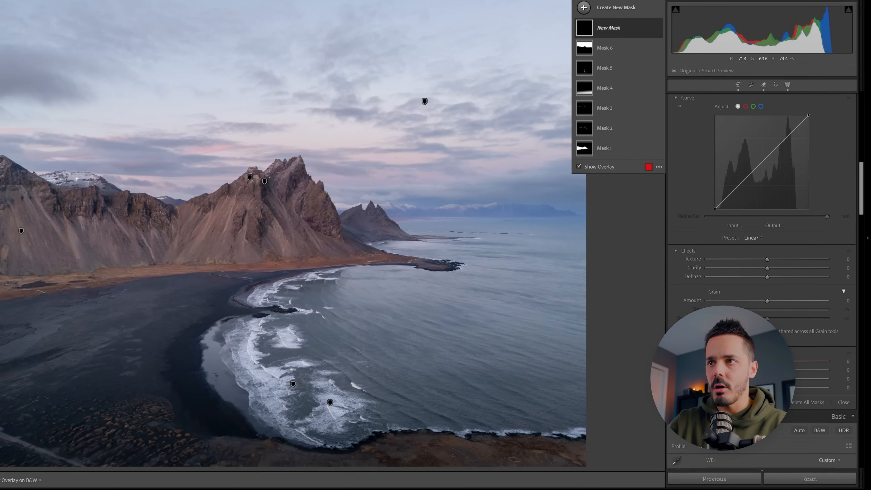
pyautogui.moveTo(61, 162); pyautogui.dragTo(291, 0)
pyautogui.moveTo(139, 171); pyautogui.dragTo(31, 100)
pyautogui.moveTo(0, 315); pyautogui.dragTo(0, 280)
pyautogui.moveTo(61, 213); pyautogui.dragTo(54, 202)
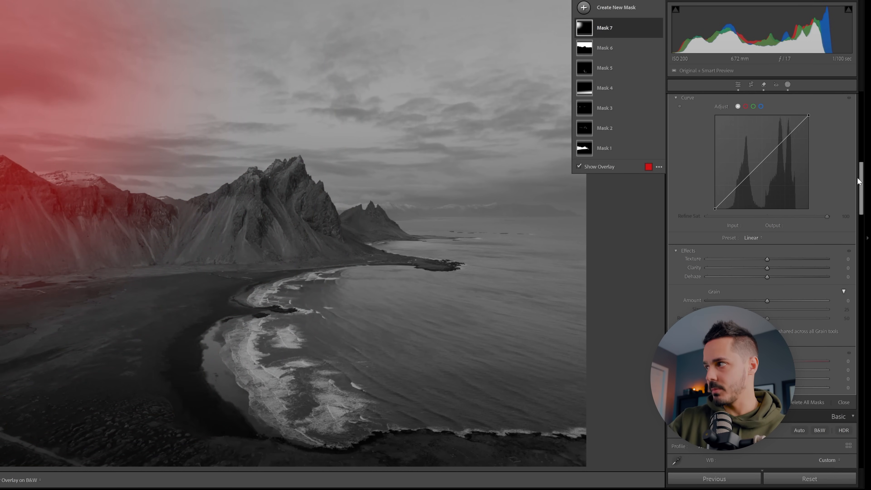
# Step: Set the radial gradient mask's Exposure to 0.39 and pull its Dehaze below zero for a hazy glow
pyautogui.moveTo(860, 178); pyautogui.dragTo(846, 96)
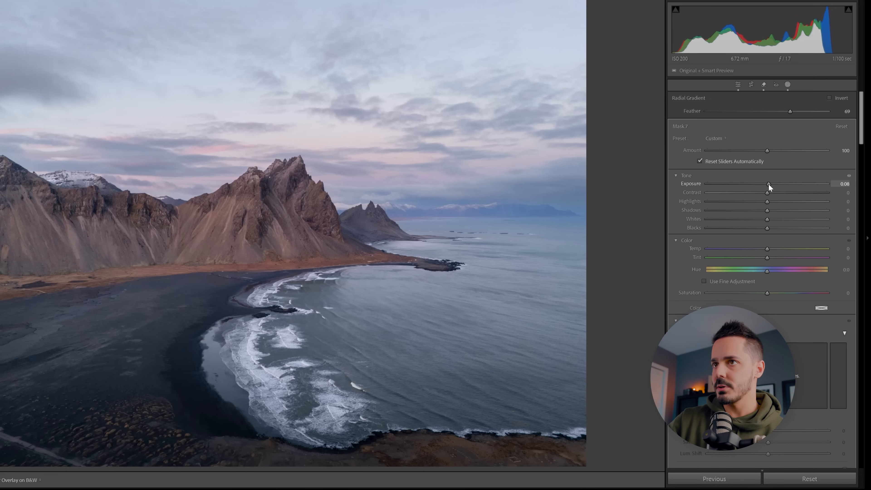
pyautogui.moveTo(768, 183); pyautogui.dragTo(772, 184)
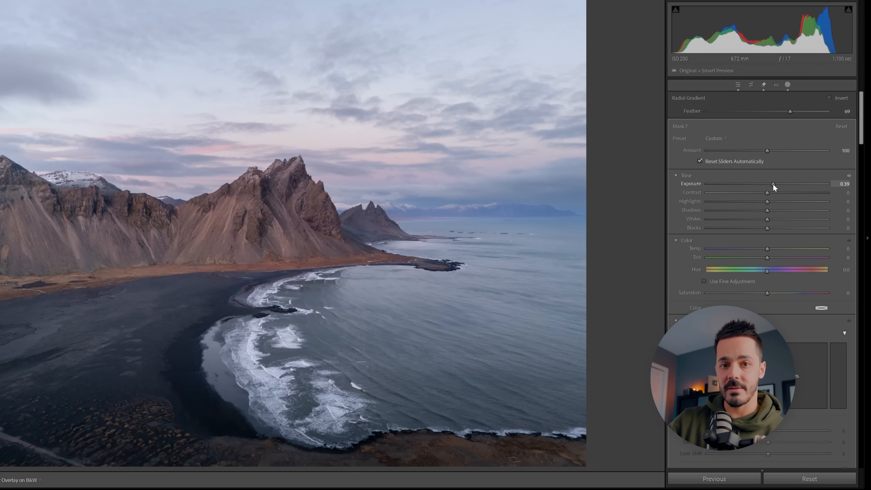
pyautogui.moveTo(861, 137); pyautogui.dragTo(820, 214)
pyautogui.moveTo(767, 211); pyautogui.dragTo(751, 212)
# Step: Raise the radial gradient mask's Temp to warm the light and nudge the gradient's position
pyautogui.moveTo(861, 213); pyautogui.dragTo(860, 135)
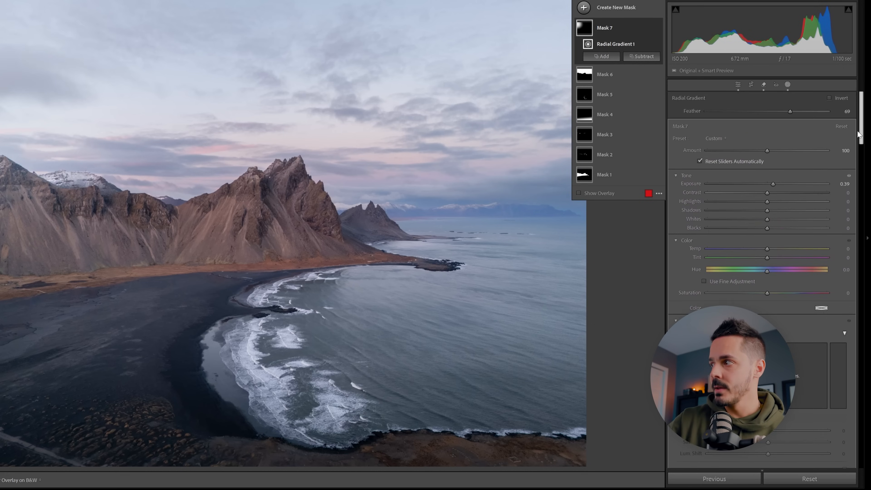
pyautogui.moveTo(767, 249); pyautogui.dragTo(802, 247)
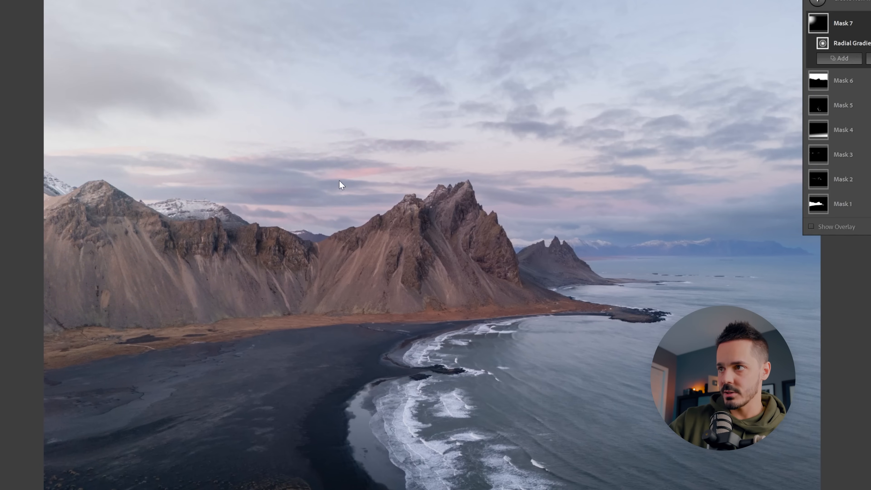
pyautogui.moveTo(36, 82)
pyautogui.mouseDown()
pyautogui.moveTo(47, 123)
pyautogui.moveTo(39, 70)
pyautogui.moveTo(39, 94)
pyautogui.mouseUp()
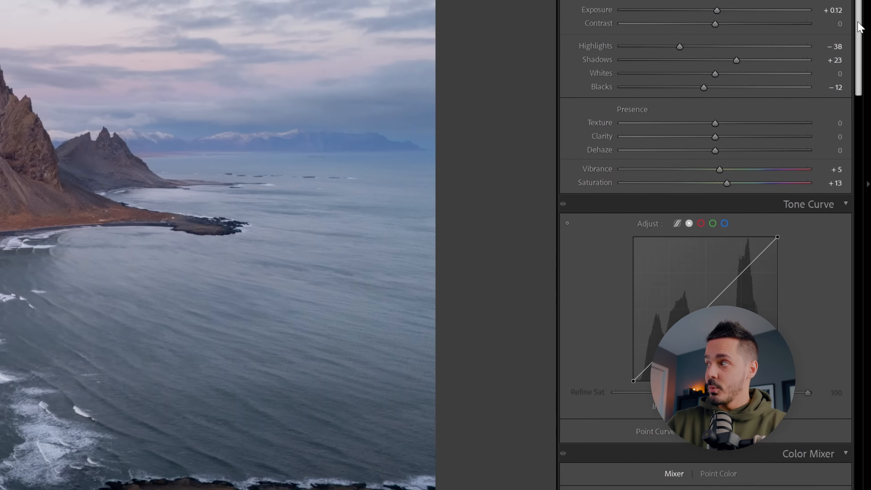
# Step: Try an S-shaped tone curve with shadows at 36/27 and highlights at 173/196, and reset the channel
pyautogui.scroll(-5, 705, 240)
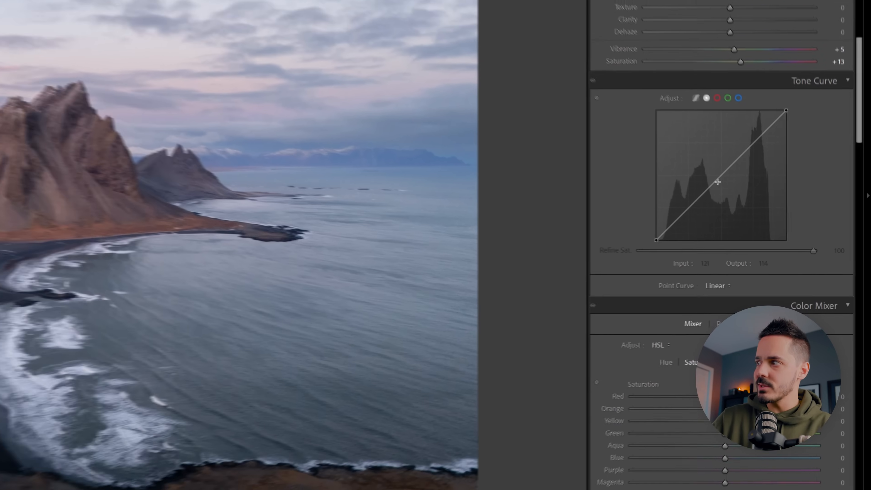
pyautogui.moveTo(699, 167); pyautogui.dragTo(699, 166)
pyautogui.moveTo(758, 212); pyautogui.dragTo(754, 205)
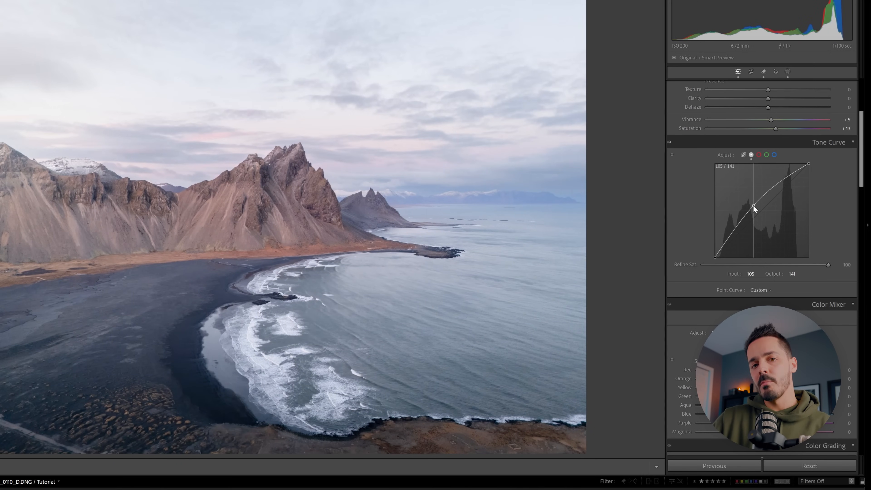
pyautogui.moveTo(753, 205)
pyautogui.mouseDown()
pyautogui.moveTo(767, 216)
pyautogui.moveTo(759, 213)
pyautogui.mouseUp()
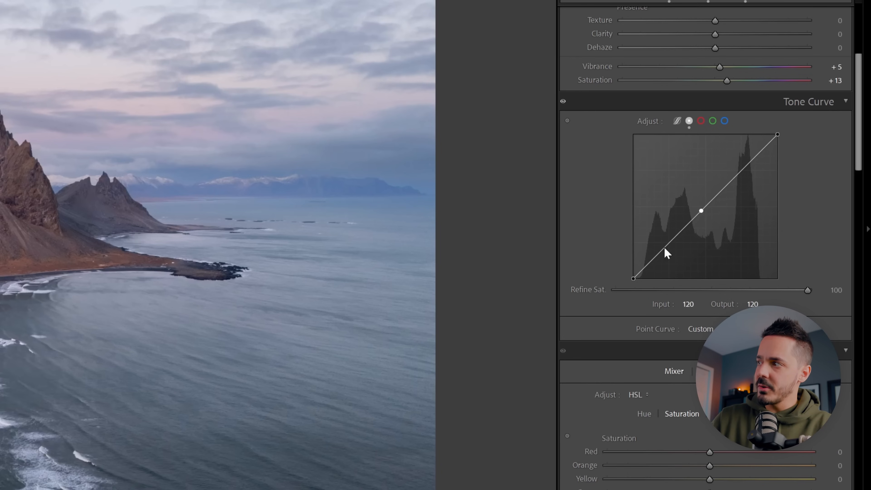
pyautogui.moveTo(664, 247); pyautogui.dragTo(668, 248)
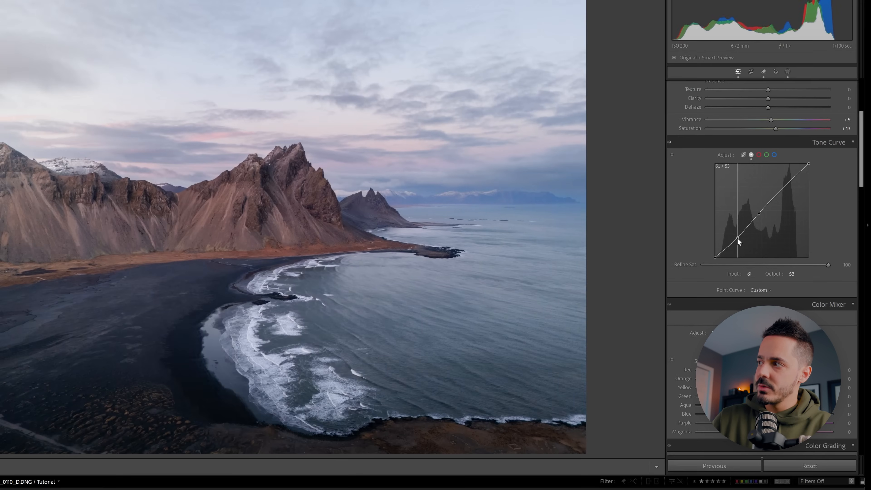
pyautogui.moveTo(737, 237); pyautogui.dragTo(728, 249)
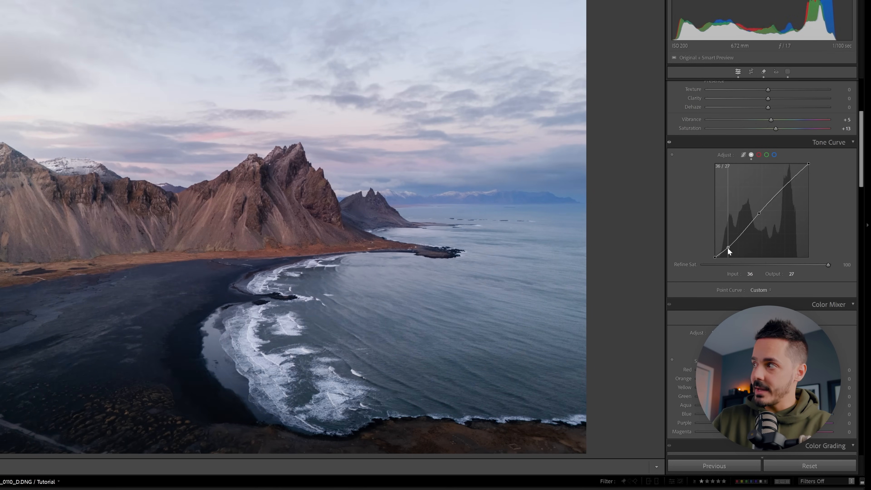
pyautogui.moveTo(786, 187)
pyautogui.mouseDown()
pyautogui.moveTo(798, 190)
pyautogui.moveTo(786, 187)
pyautogui.mouseUp()
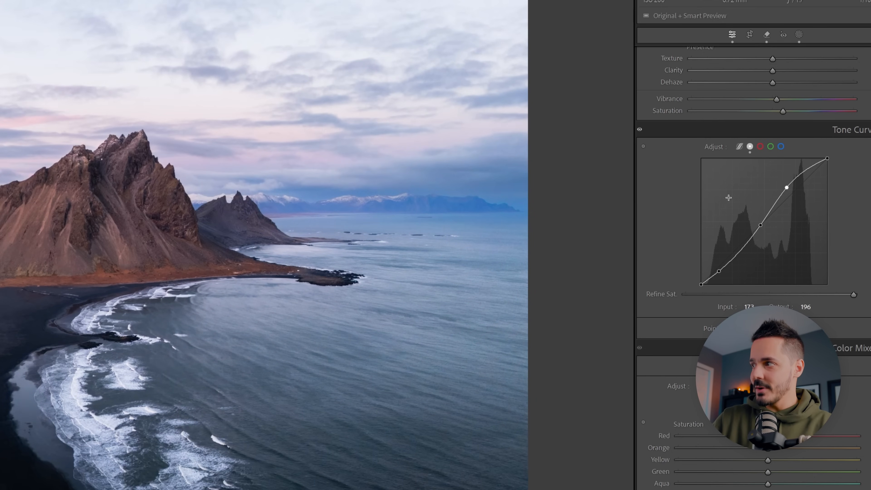
pyautogui.rightClick(733, 190)
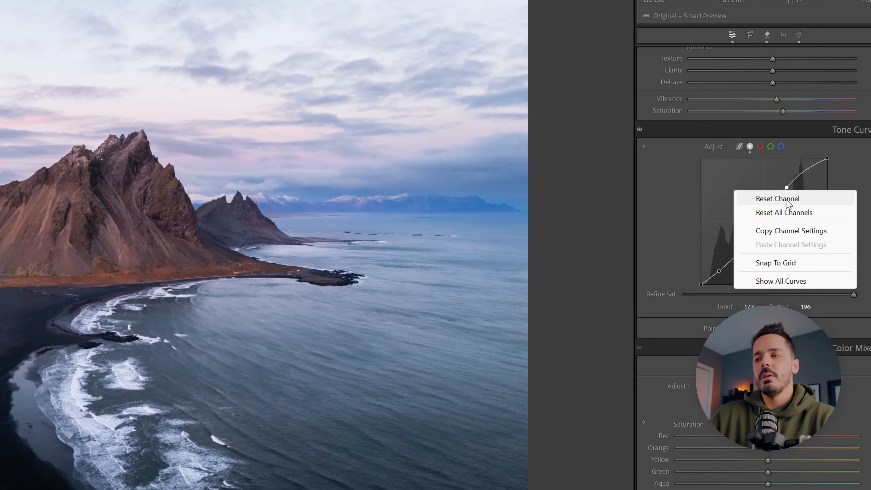
pyautogui.click(817, 199)
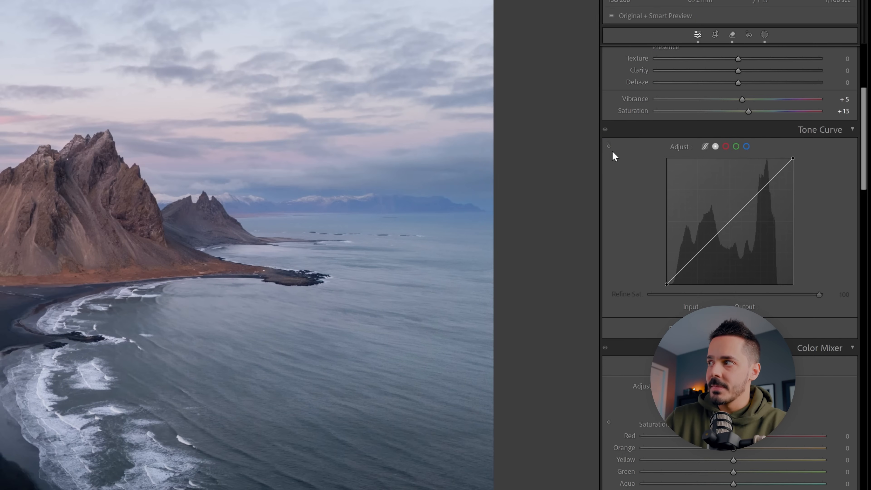
# Step: Adjust the point curve directly on the photo, anchoring the mountain tones, brightening the sky and darkening the black beach
pyautogui.click(609, 147)
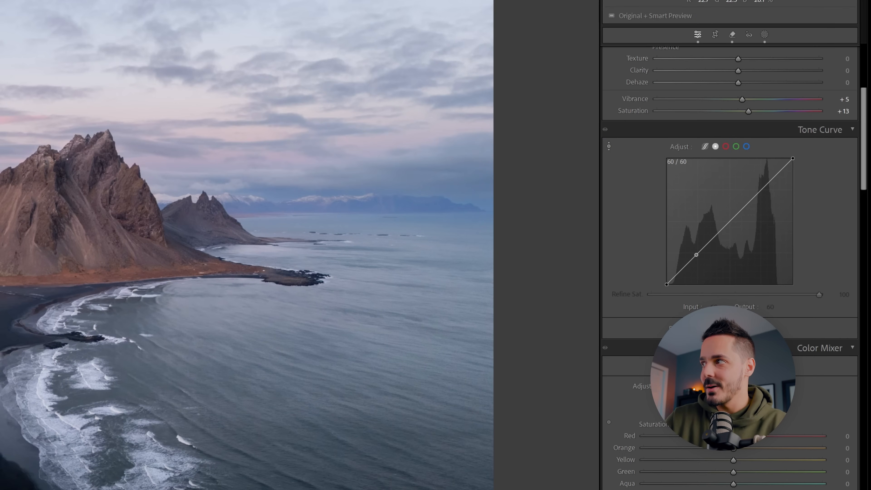
pyautogui.click(91, 222)
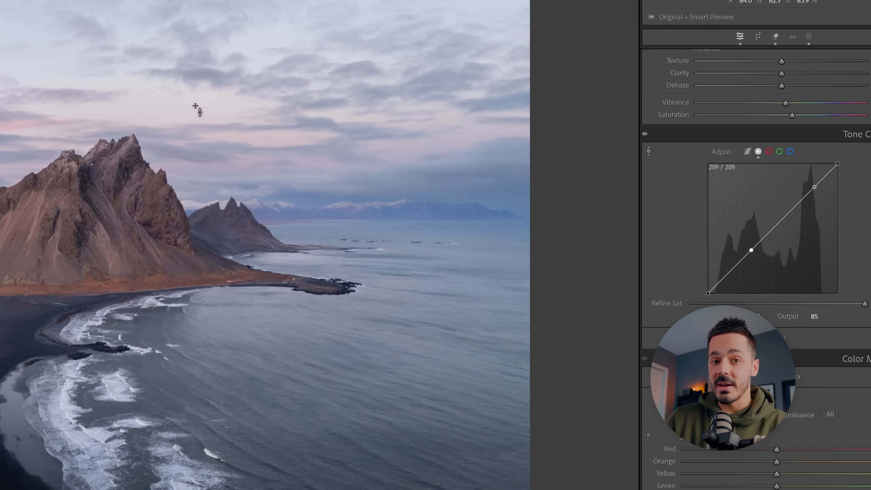
pyautogui.moveTo(164, 103)
pyautogui.mouseDown()
pyautogui.moveTo(165, 81)
pyautogui.moveTo(165, 95)
pyautogui.mouseUp()
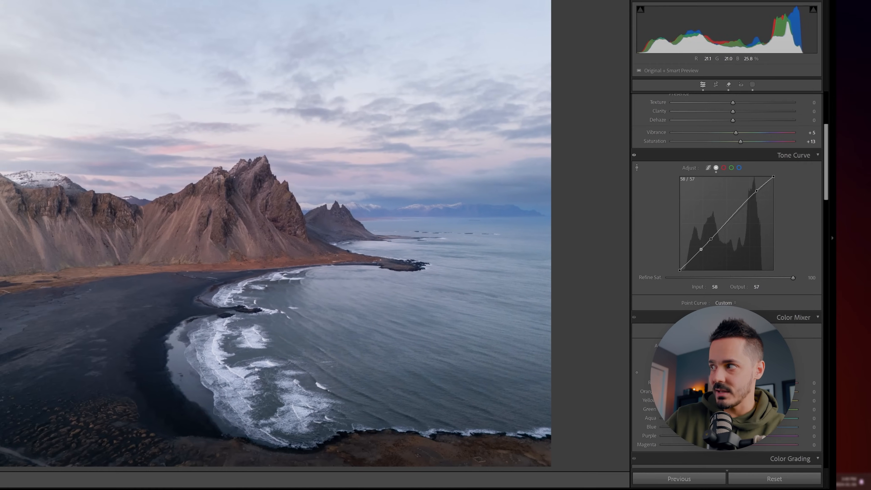
pyautogui.moveTo(113, 306); pyautogui.dragTo(113, 307)
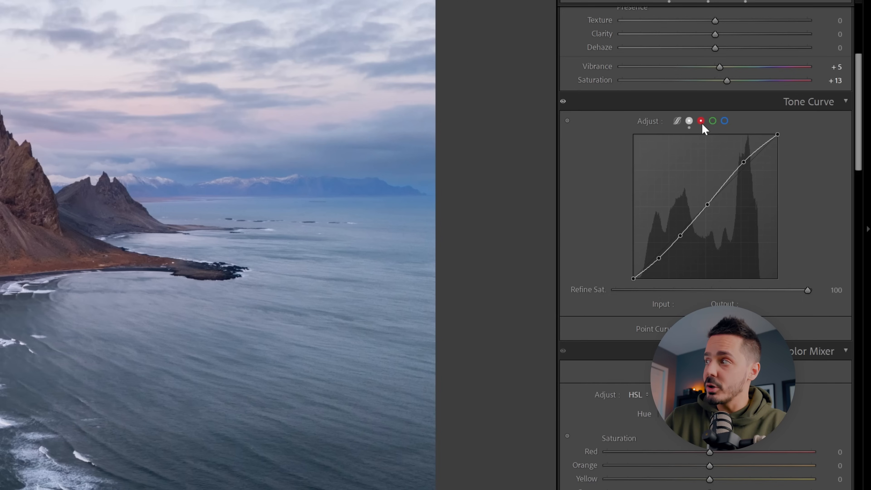
# Step: Look through the red, green and blue channel curves, try a midtone point on the blue curve, and reset that channel
pyautogui.click(703, 125)
pyautogui.click(714, 122)
pyautogui.click(725, 123)
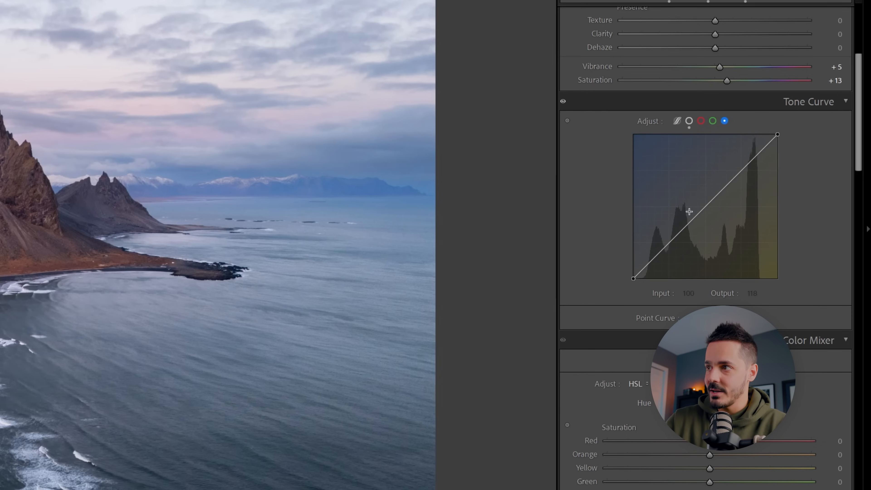
pyautogui.moveTo(700, 207)
pyautogui.mouseDown()
pyautogui.moveTo(724, 227)
pyautogui.moveTo(703, 206)
pyautogui.mouseUp()
pyautogui.rightClick(703, 192)
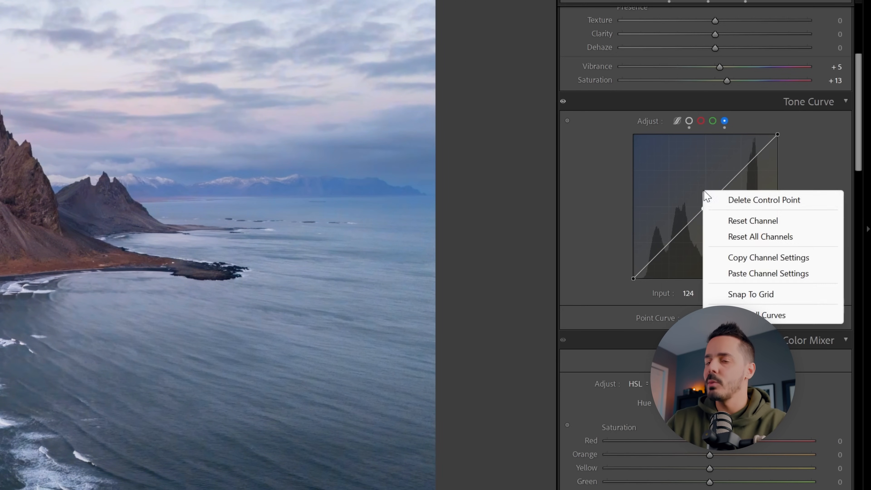
pyautogui.click(741, 221)
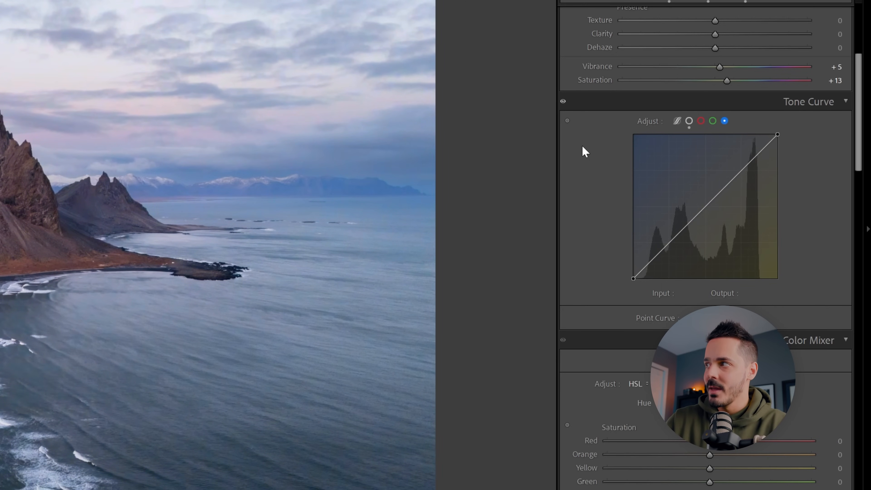
# Step: Anchor blue channel curve points on the photo, try lowering the sky highlights point to 206/196, and reset the channel
pyautogui.click(572, 126)
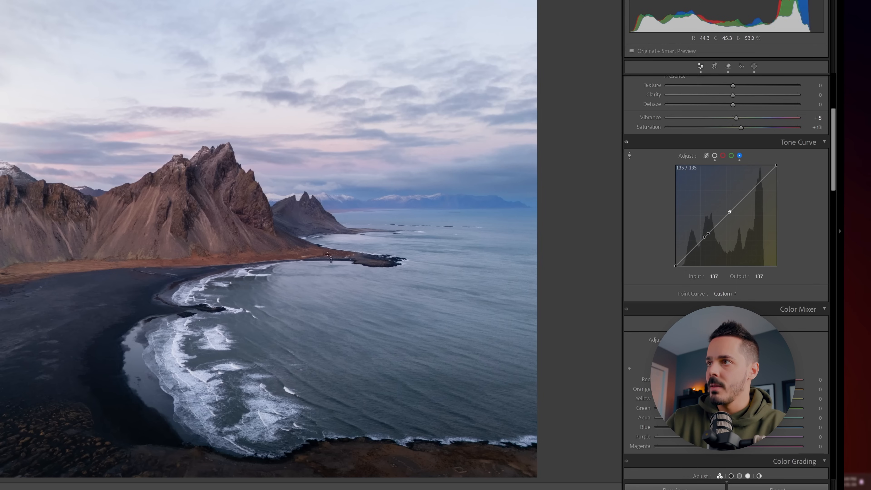
pyautogui.click(254, 120)
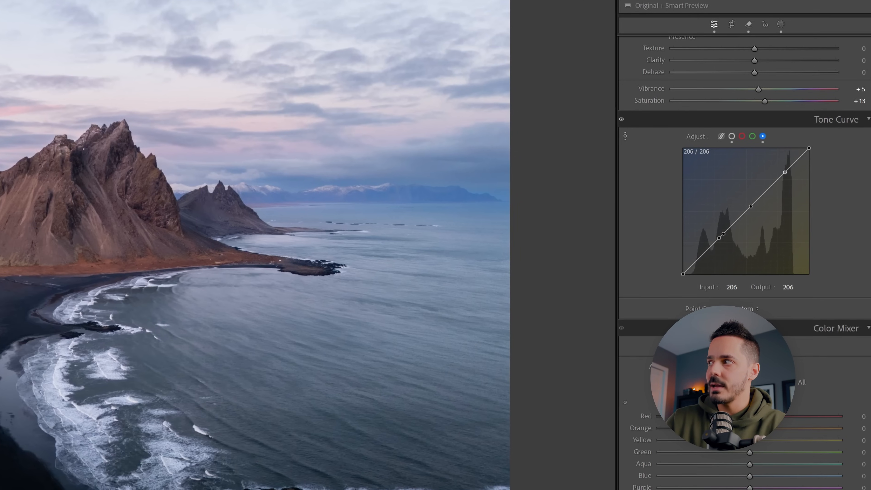
pyautogui.moveTo(784, 172)
pyautogui.mouseDown()
pyautogui.moveTo(785, 180)
pyautogui.moveTo(784, 164)
pyautogui.moveTo(785, 178)
pyautogui.mouseUp()
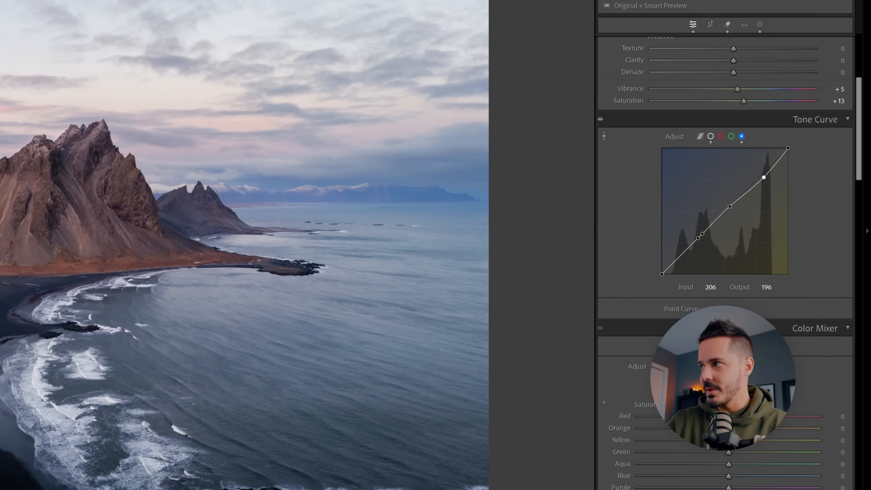
pyautogui.rightClick(694, 184)
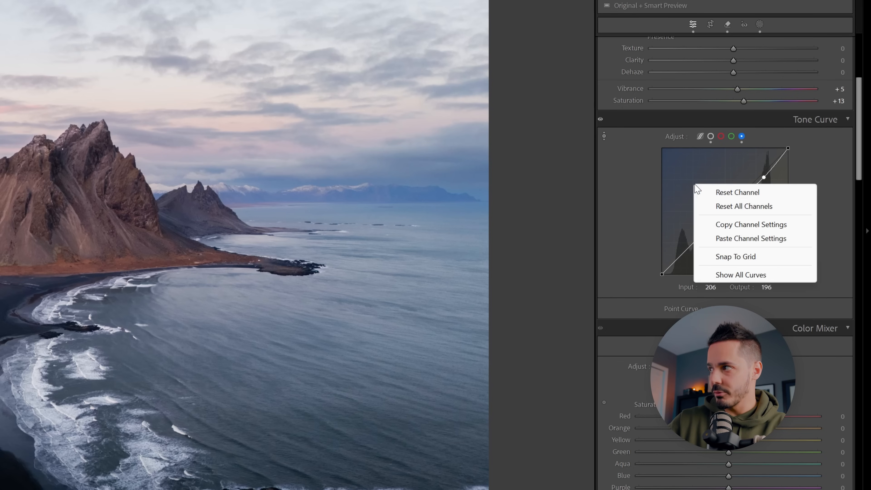
pyautogui.click(793, 195)
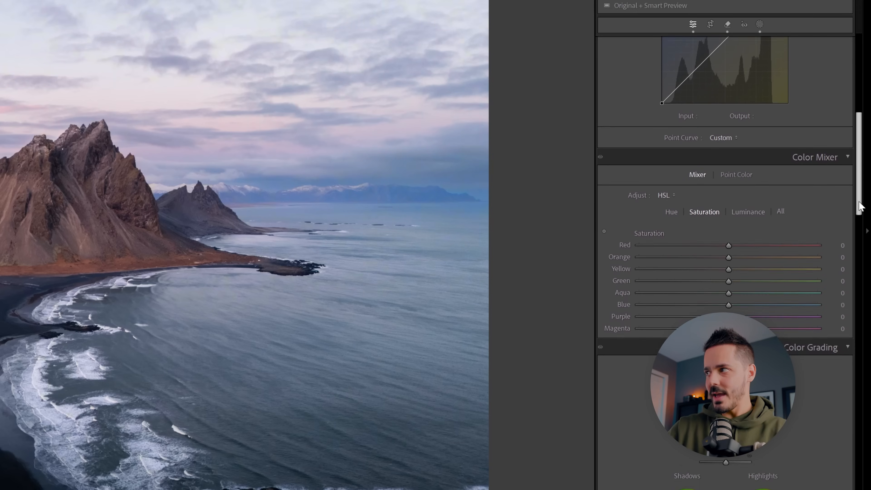
# Step: Adjust Color Mixer saturation, trying strongly muted blues on the photo and settling on Blue -4, Yellow +13 and Orange +7
pyautogui.moveTo(862, 206); pyautogui.dragTo(861, 216)
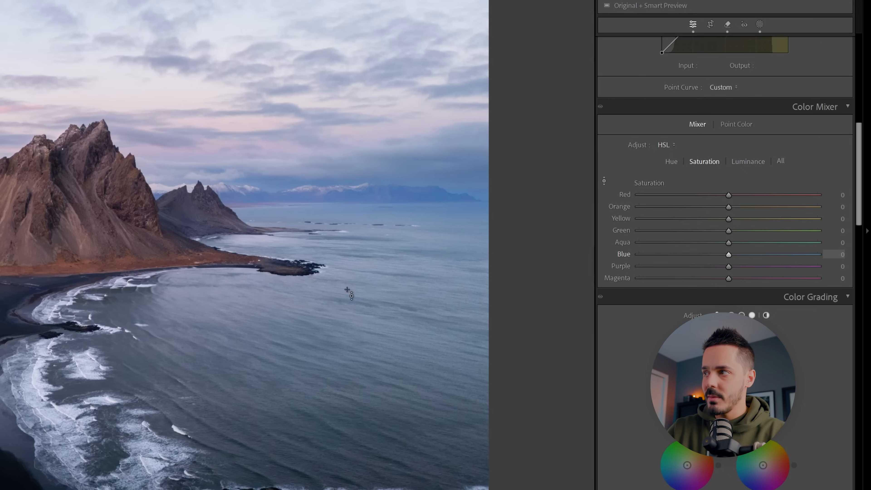
pyautogui.moveTo(412, 178); pyautogui.dragTo(411, 195)
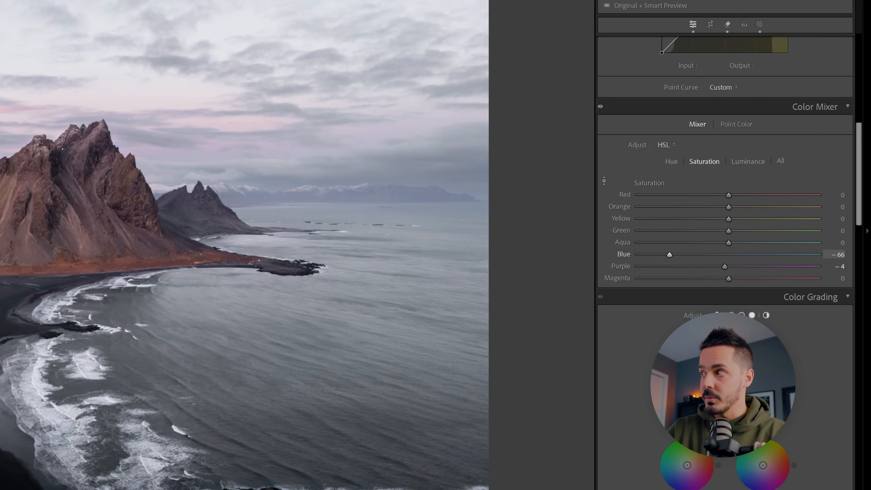
pyautogui.moveTo(436, 223); pyautogui.dragTo(436, 174)
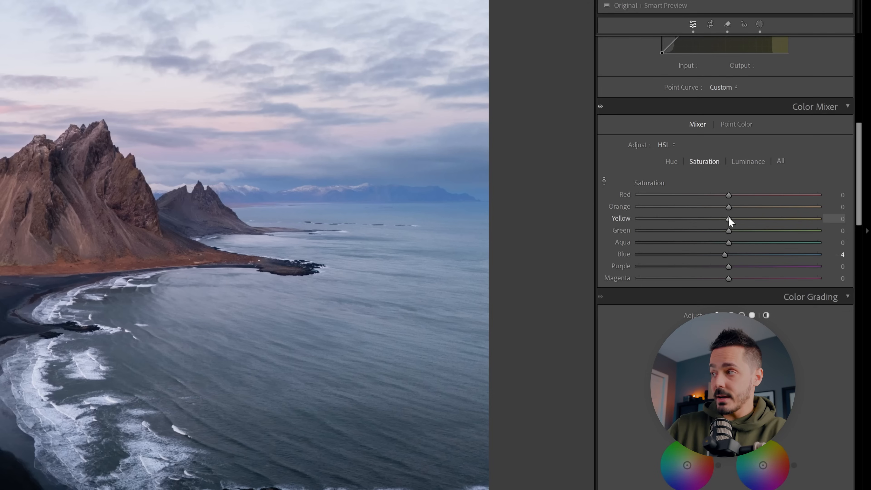
pyautogui.moveTo(728, 219)
pyautogui.mouseDown()
pyautogui.moveTo(747, 218)
pyautogui.moveTo(738, 208)
pyautogui.moveTo(747, 208)
pyautogui.moveTo(734, 207)
pyautogui.moveTo(740, 218)
pyautogui.mouseUp()
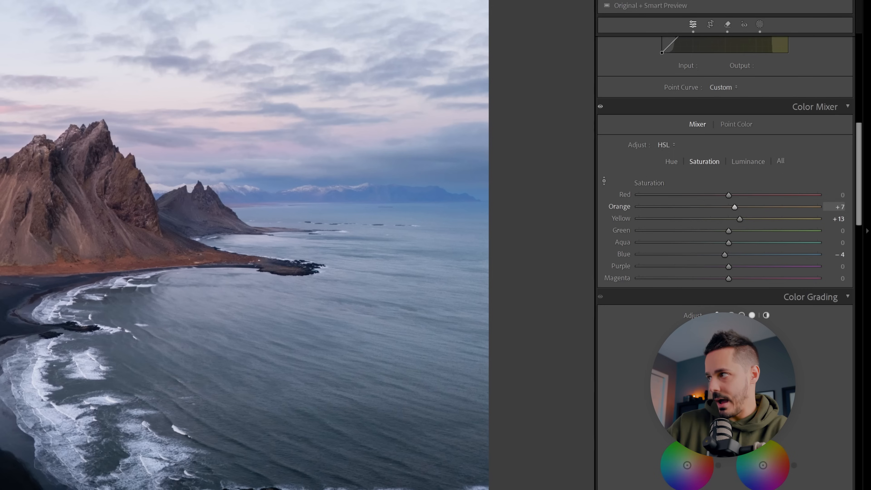
pyautogui.moveTo(103, 256)
pyautogui.mouseDown()
pyautogui.moveTo(103, 210)
pyautogui.moveTo(103, 254)
pyautogui.mouseUp()
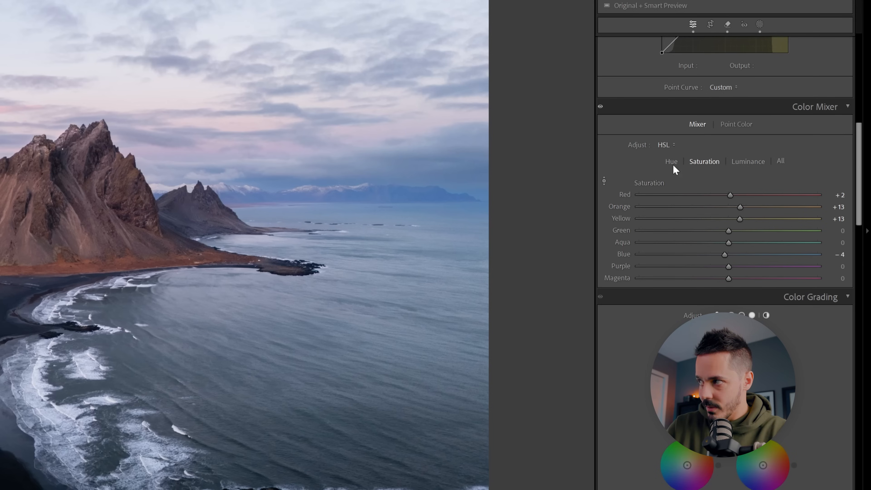
# Step: Try the Orange hue in the Color Mixer and shift the Blue hue slightly toward aqua
pyautogui.click(670, 161)
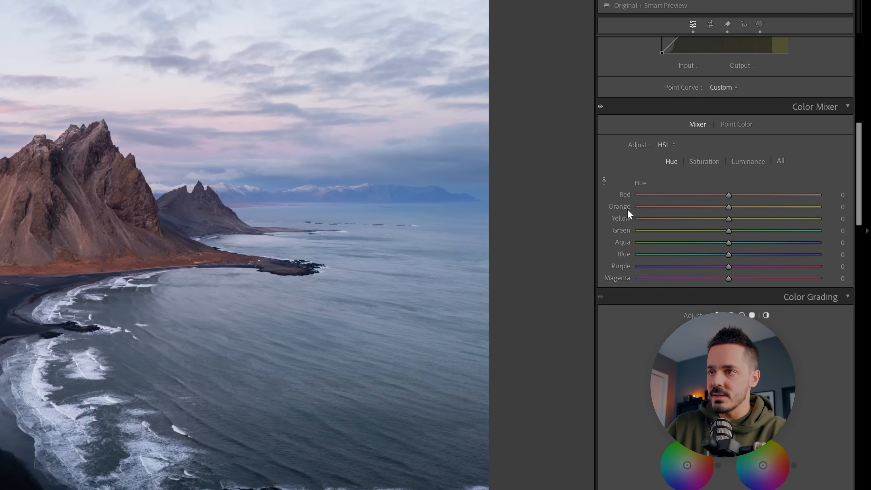
pyautogui.moveTo(728, 207); pyautogui.dragTo(727, 230)
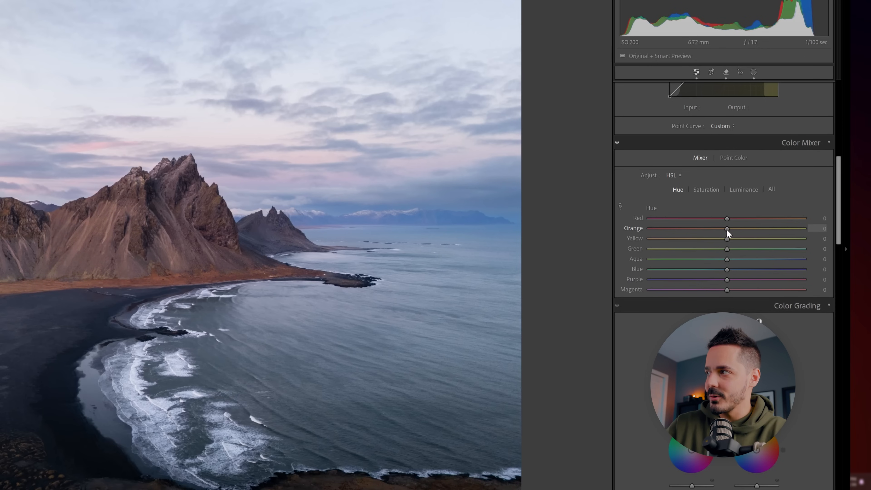
pyautogui.moveTo(725, 269)
pyautogui.mouseDown()
pyautogui.moveTo(691, 270)
pyautogui.moveTo(722, 270)
pyautogui.mouseUp()
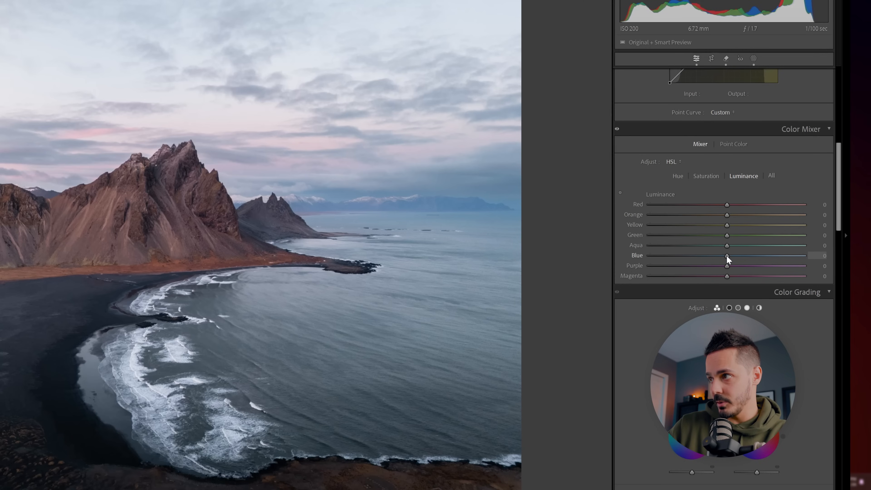
# Step: Raise Aqua luminance to +37, try Blue luminance at +100 while checking the sky close up, and reduce Blue
pyautogui.moveTo(733, 258); pyautogui.dragTo(809, 261)
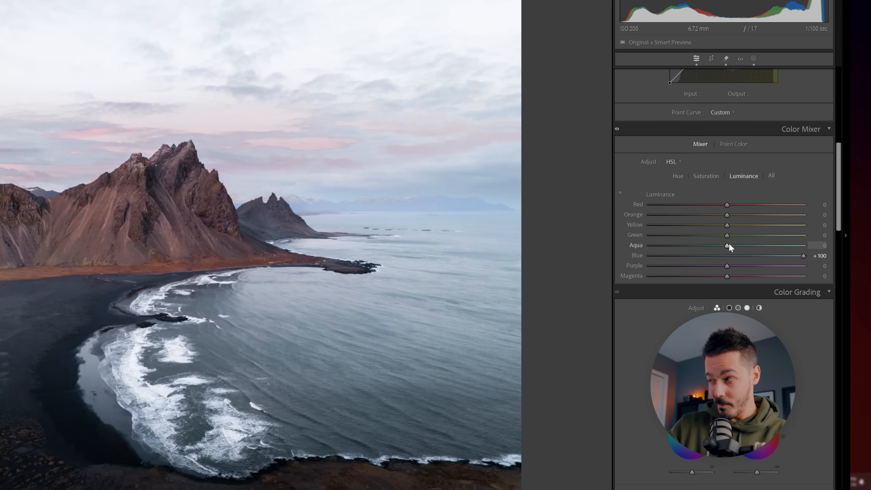
pyautogui.click(303, 143)
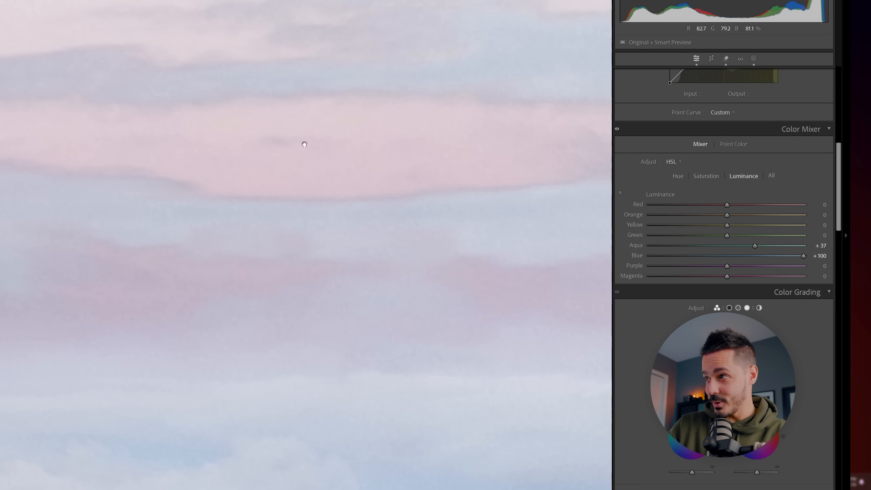
pyautogui.moveTo(803, 256); pyautogui.dragTo(740, 256)
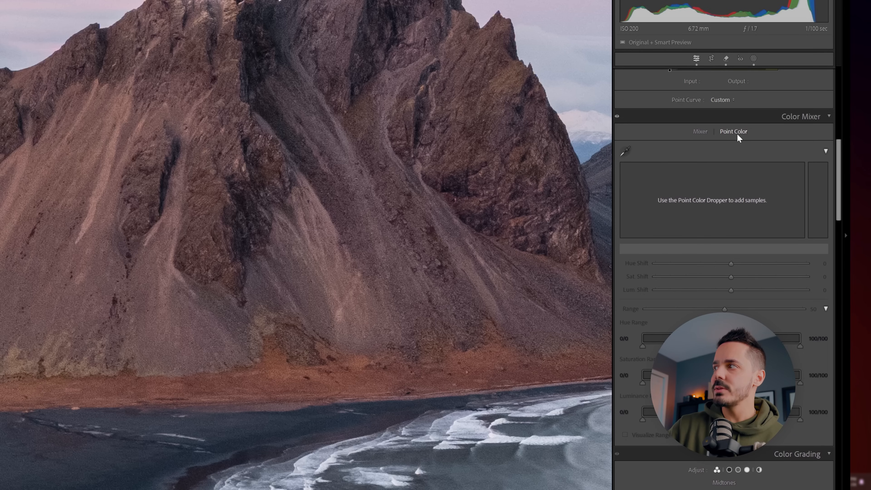
# Step: Sample the reddish ground below the mountain with Point Color, set Range to 59, and widen its hue range and full saturation range
pyautogui.click(625, 151)
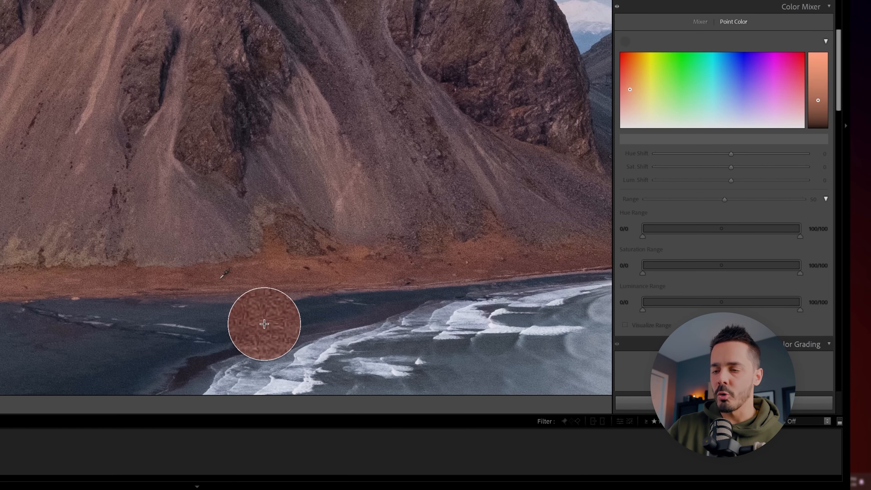
pyautogui.click(223, 307)
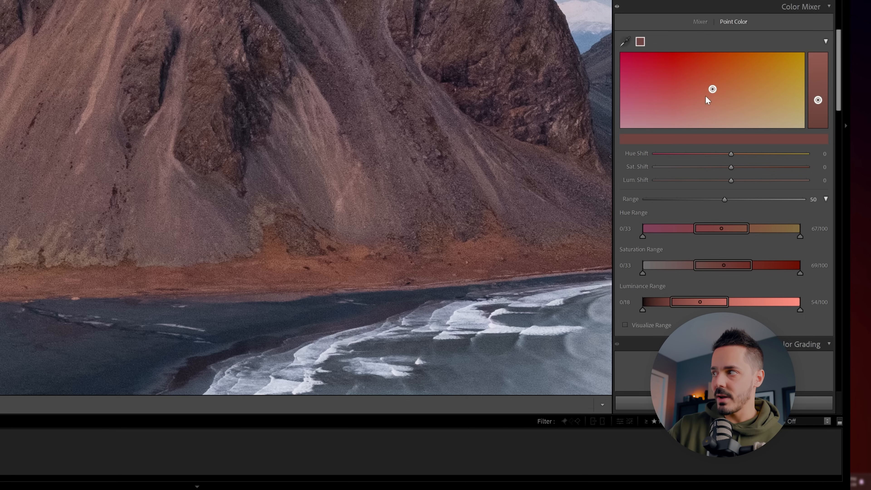
pyautogui.moveTo(694, 234); pyautogui.dragTo(673, 232)
pyautogui.moveTo(749, 230); pyautogui.dragTo(764, 229)
pyautogui.moveTo(725, 200); pyautogui.dragTo(741, 203)
pyautogui.moveTo(752, 265); pyautogui.dragTo(780, 272)
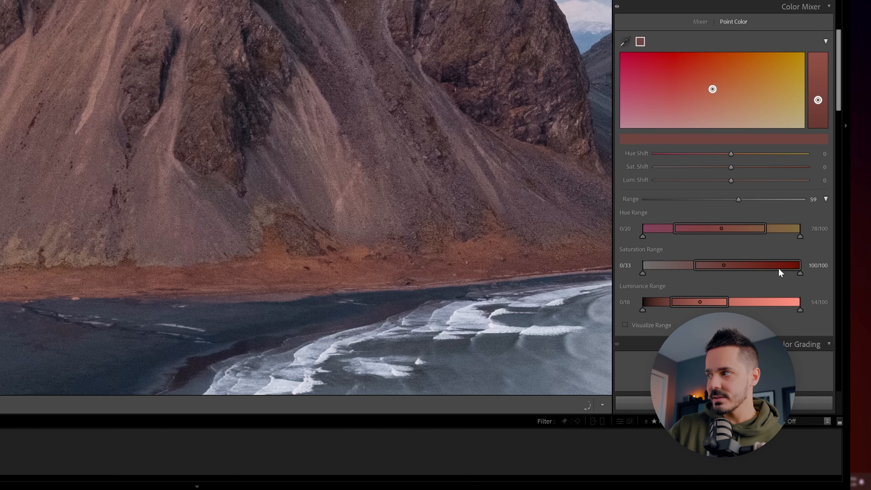
pyautogui.moveTo(694, 267); pyautogui.dragTo(639, 267)
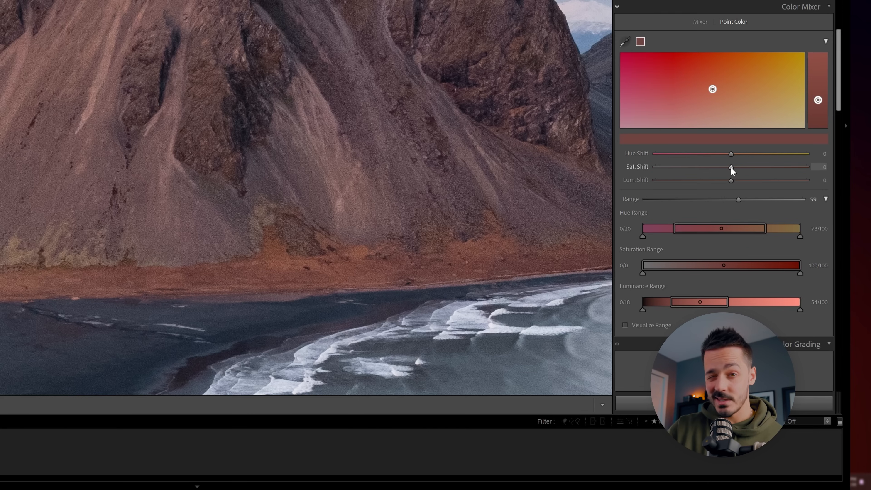
# Step: Try a Sat. Shift of -8 and a small Hue Shift on the sampled colour, and delete its swatch
pyautogui.moveTo(730, 169)
pyautogui.mouseDown()
pyautogui.moveTo(669, 169)
pyautogui.moveTo(769, 169)
pyautogui.moveTo(724, 170)
pyautogui.mouseUp()
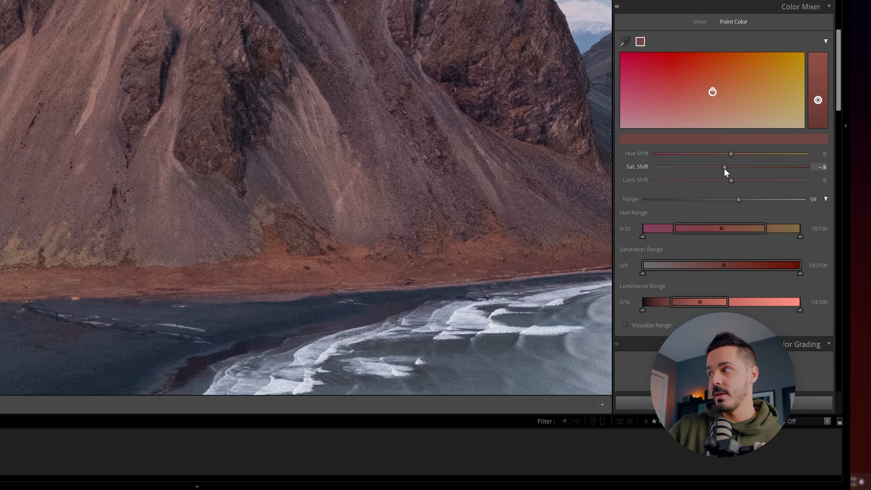
pyautogui.moveTo(731, 156)
pyautogui.mouseDown()
pyautogui.moveTo(708, 159)
pyautogui.moveTo(786, 161)
pyautogui.moveTo(731, 159)
pyautogui.mouseUp()
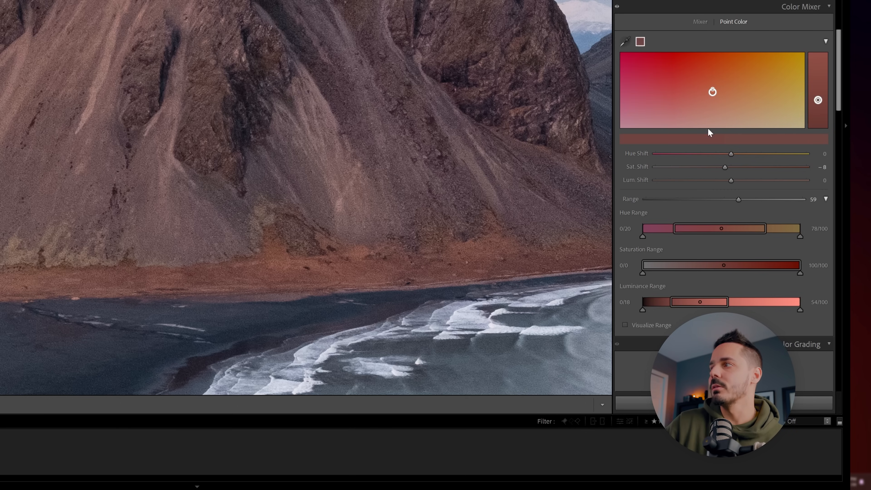
pyautogui.rightClick(640, 47)
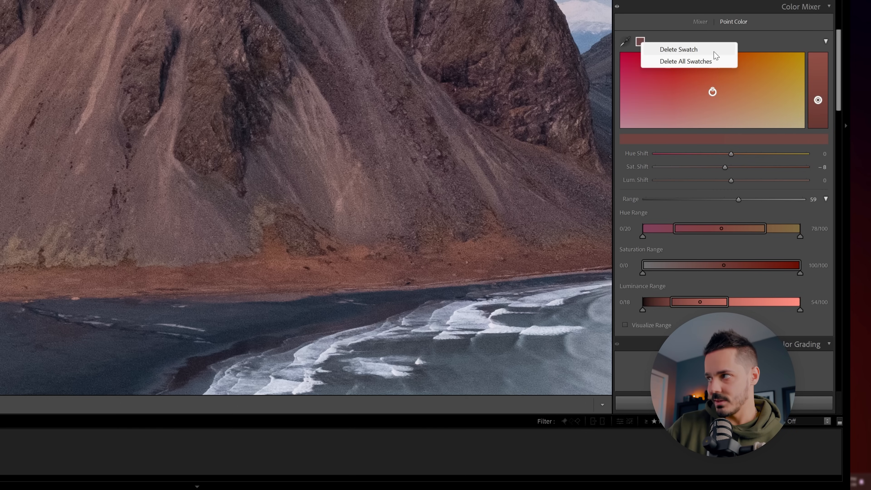
pyautogui.click(714, 51)
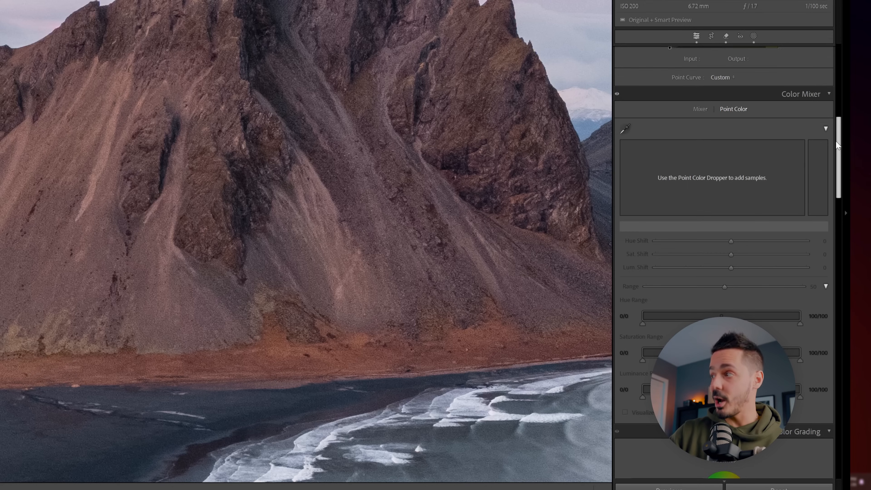
# Step: Color grade the highlights with a soft warm orange, trying stronger yellow tints and settling on hue 37 and saturation 24
pyautogui.moveTo(837, 144); pyautogui.dragTo(841, 202)
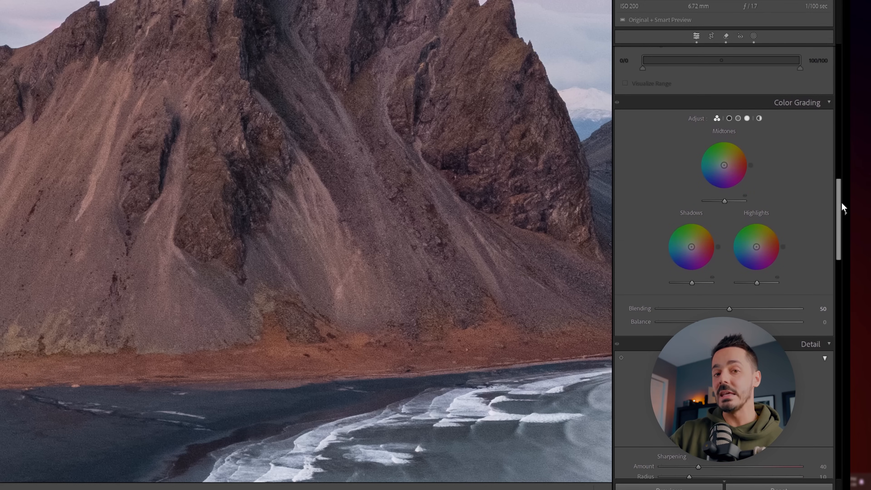
pyautogui.press('z')
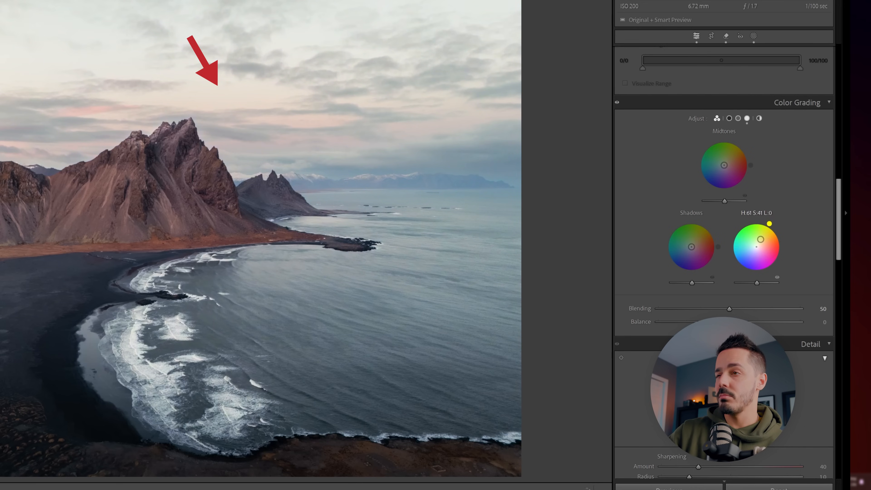
pyautogui.moveTo(768, 224); pyautogui.dragTo(775, 228)
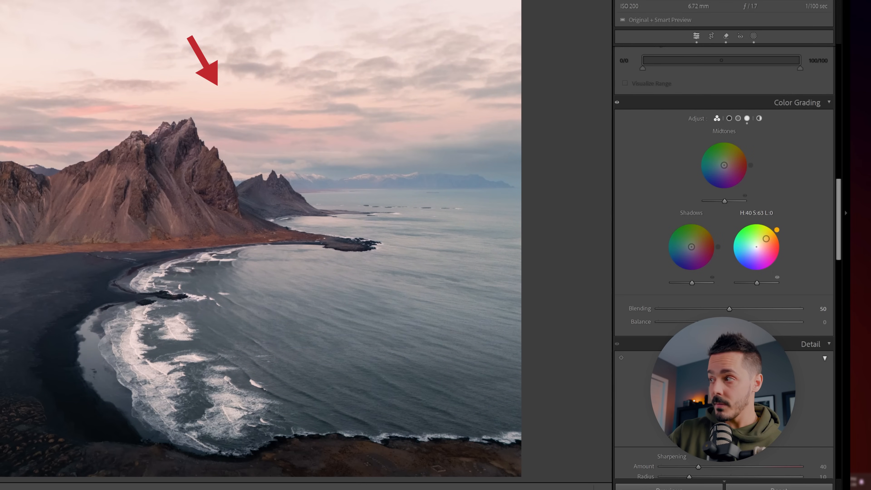
pyautogui.moveTo(774, 227); pyautogui.dragTo(774, 227)
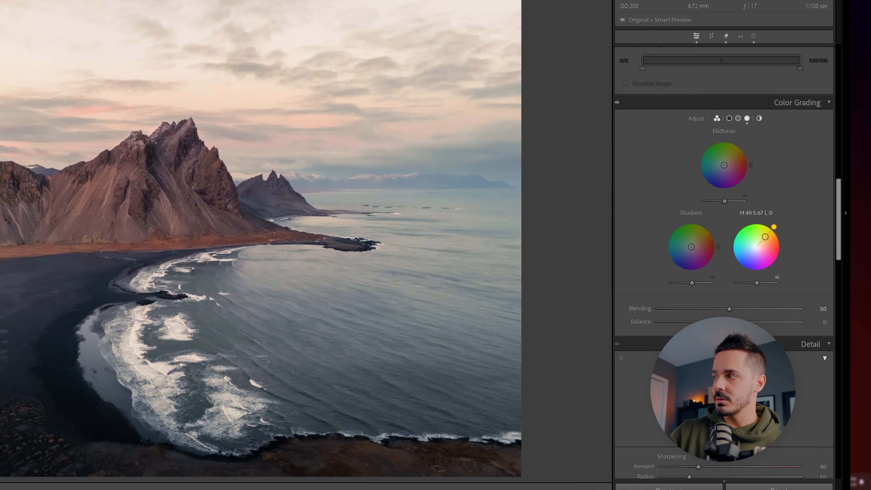
pyautogui.moveTo(775, 229); pyautogui.dragTo(783, 251)
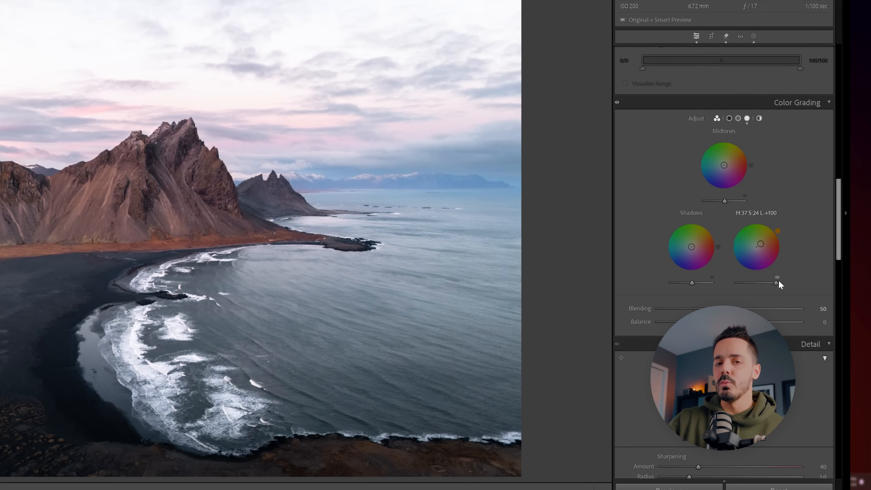
# Step: Try Highlights luminance values from +100 down to well below zero in Color Grading, inspecting the mountain peak up close
pyautogui.moveTo(778, 281); pyautogui.dragTo(772, 283)
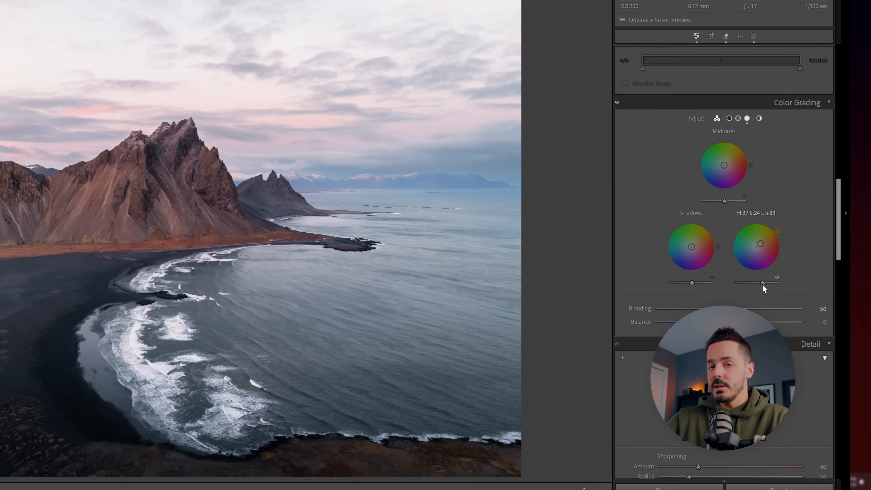
pyautogui.moveTo(753, 289); pyautogui.dragTo(744, 289)
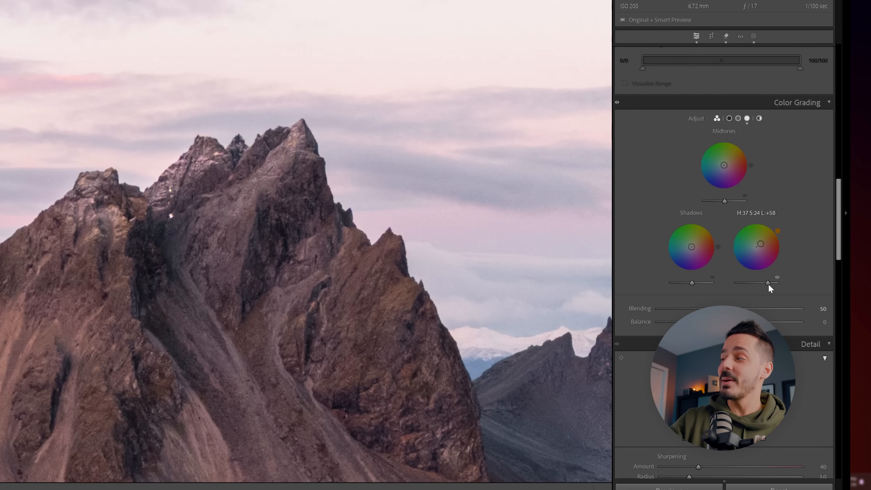
pyautogui.moveTo(762, 286); pyautogui.dragTo(748, 287)
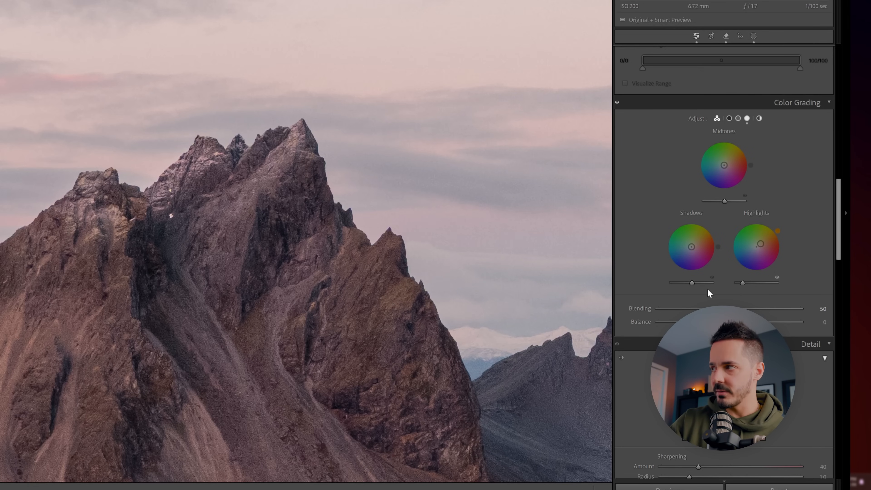
# Step: Try a Shadows luminance of -93 against brightened highlights, and settle on +3 for shadows with slightly lowered highlights
pyautogui.moveTo(696, 287); pyautogui.dragTo(703, 287)
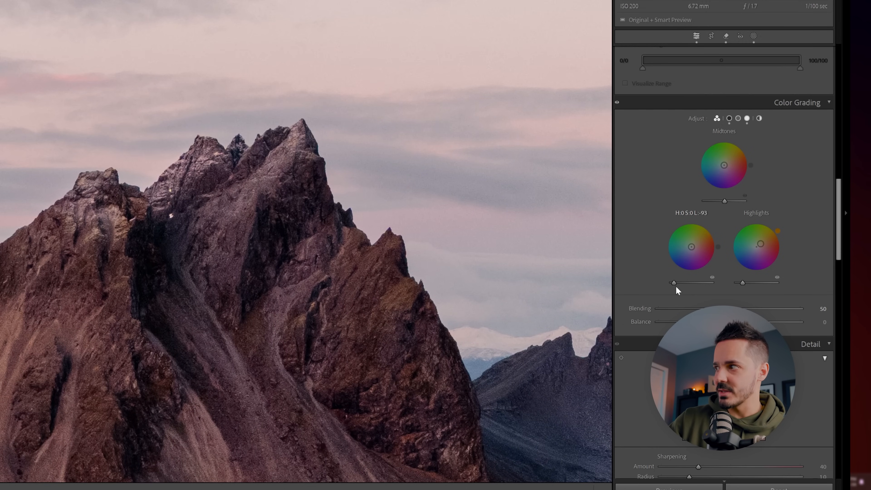
pyautogui.moveTo(741, 287); pyautogui.dragTo(768, 288)
pyautogui.moveTo(358, 190); pyautogui.dragTo(432, 234)
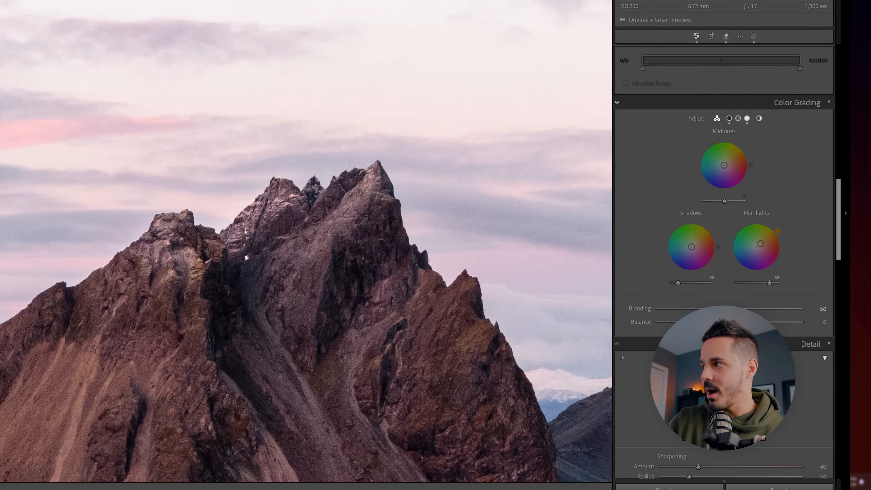
pyautogui.click(432, 234)
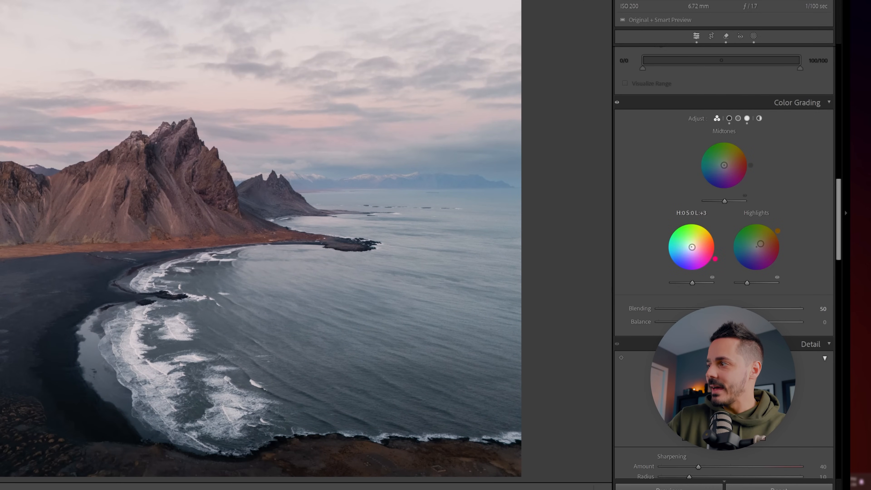
# Step: Tint the shadows slightly yellow-green, set midtones to hue 53, saturation 18, luminance -20, and try a teal tint in the highlights
pyautogui.moveTo(691, 248)
pyautogui.mouseDown()
pyautogui.moveTo(678, 251)
pyautogui.moveTo(692, 244)
pyautogui.mouseUp()
pyautogui.moveTo(692, 283); pyautogui.dragTo(696, 283)
pyautogui.moveTo(724, 201); pyautogui.dragTo(720, 201)
pyautogui.moveTo(724, 165); pyautogui.dragTo(726, 162)
pyautogui.moveTo(760, 244); pyautogui.dragTo(743, 248)
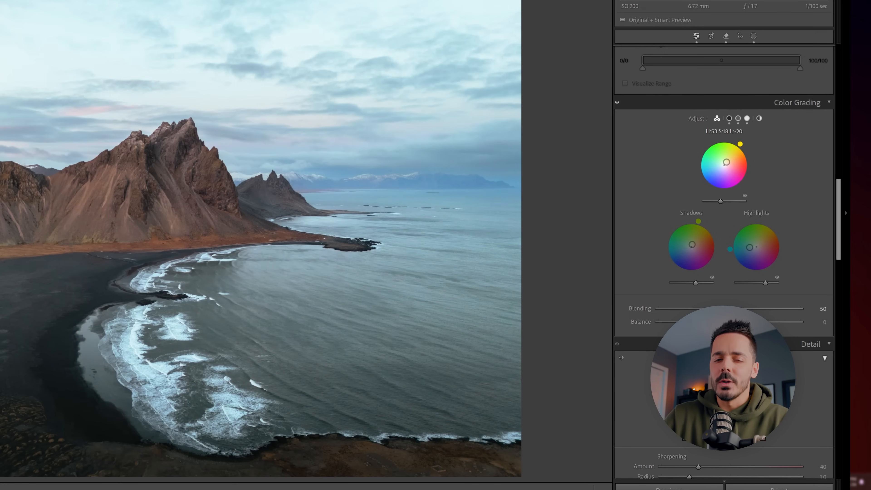
# Step: Lower the highlights and shadows luminance in Color Grading, adjust Blending and set Balance to +17
pyautogui.moveTo(765, 283); pyautogui.dragTo(760, 282)
pyautogui.moveTo(696, 283); pyautogui.dragTo(693, 283)
pyautogui.moveTo(729, 308); pyautogui.dragTo(743, 322)
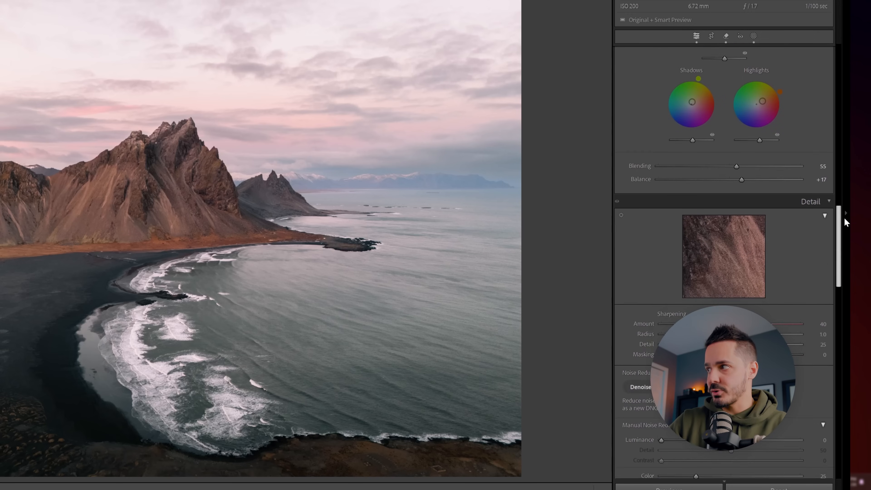
# Step: Try sharpening Amounts of 150 and 47 on a close-up of the mountain peak
pyautogui.scroll(-4, 844, 217)
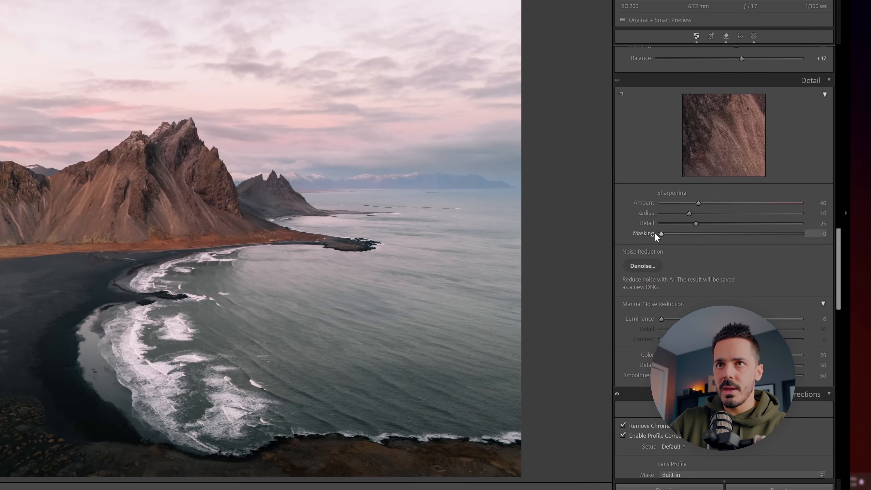
pyautogui.click(170, 149)
pyautogui.moveTo(165, 146); pyautogui.dragTo(317, 150)
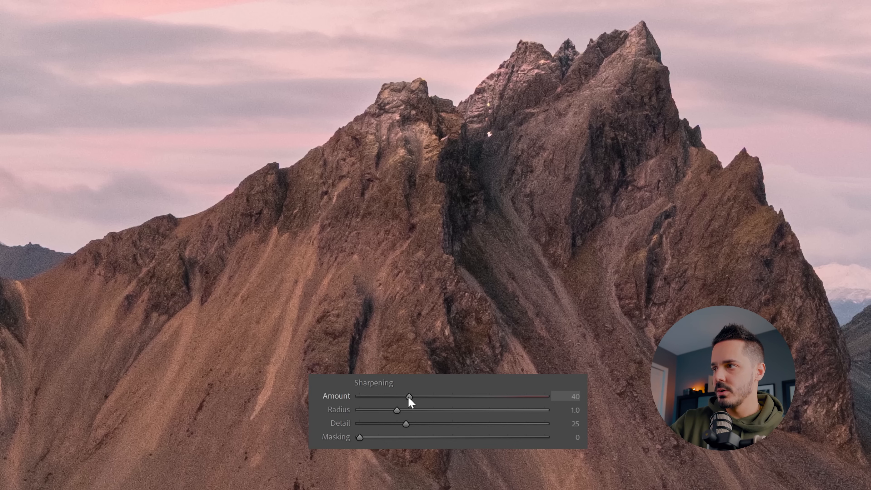
pyautogui.moveTo(416, 400); pyautogui.dragTo(425, 400)
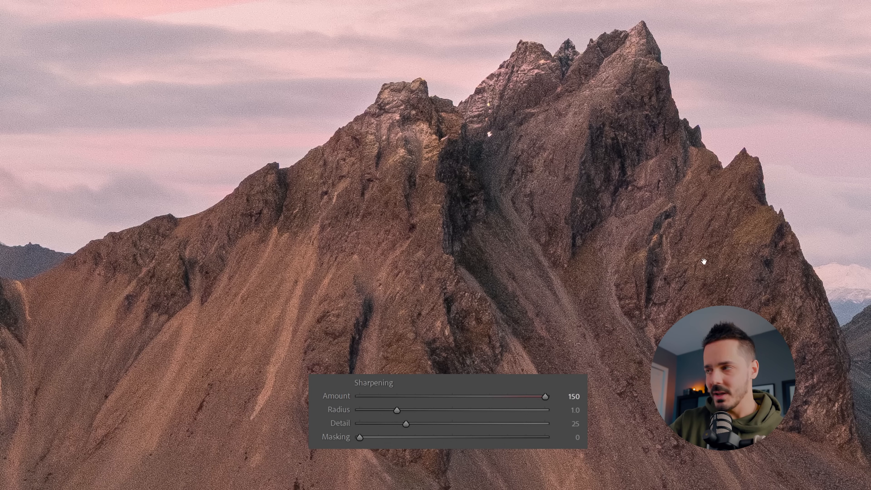
pyautogui.moveTo(545, 398); pyautogui.dragTo(417, 397)
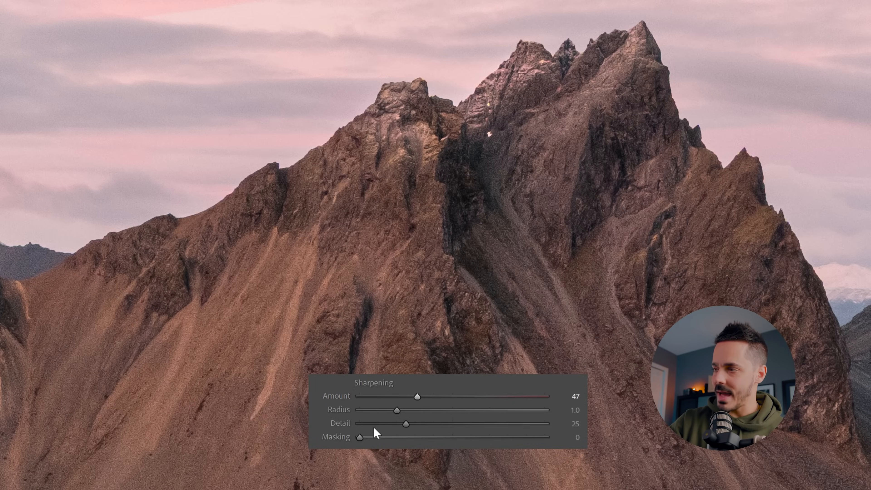
# Step: Set sharpening Masking to 80 while previewing the mask, and raise the sharpening Amount to 120
pyautogui.keyDown('alt'); pyautogui.click(360, 438); pyautogui.keyUp('alt')
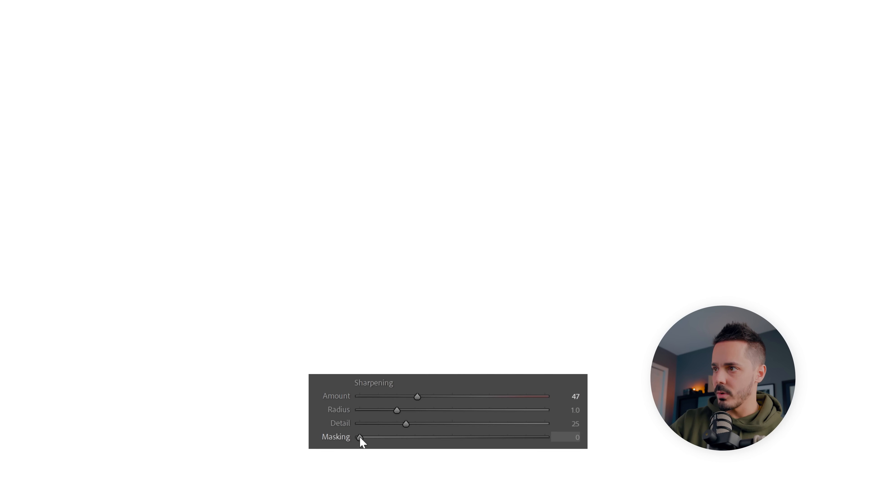
pyautogui.moveTo(370, 439); pyautogui.dragTo(490, 436)
pyautogui.moveTo(408, 398); pyautogui.dragTo(382, 397)
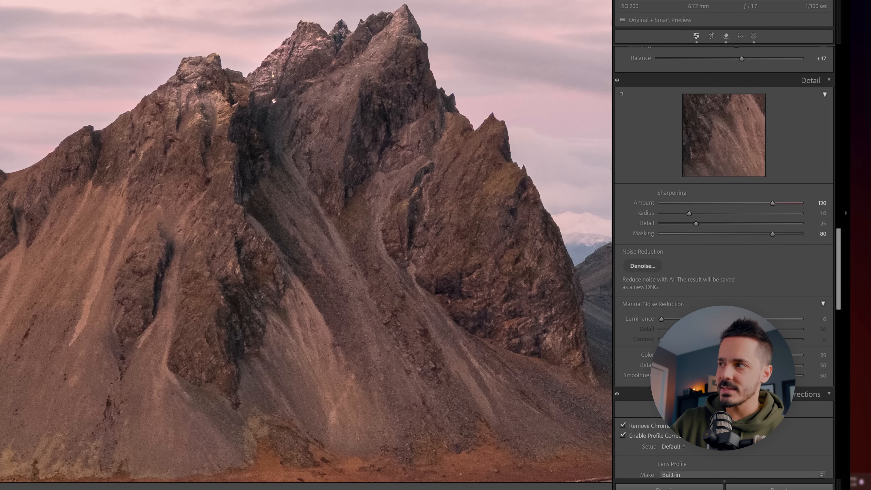
pyautogui.press('z')
# Step: Create a new brush mask and paint a first stroke along the distant horizon
pyautogui.scroll(15, 785, 206)
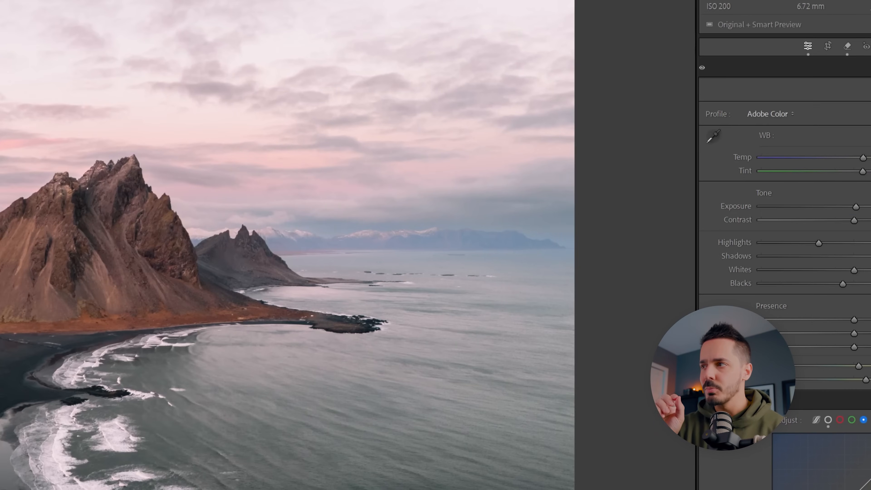
pyautogui.click(826, 89)
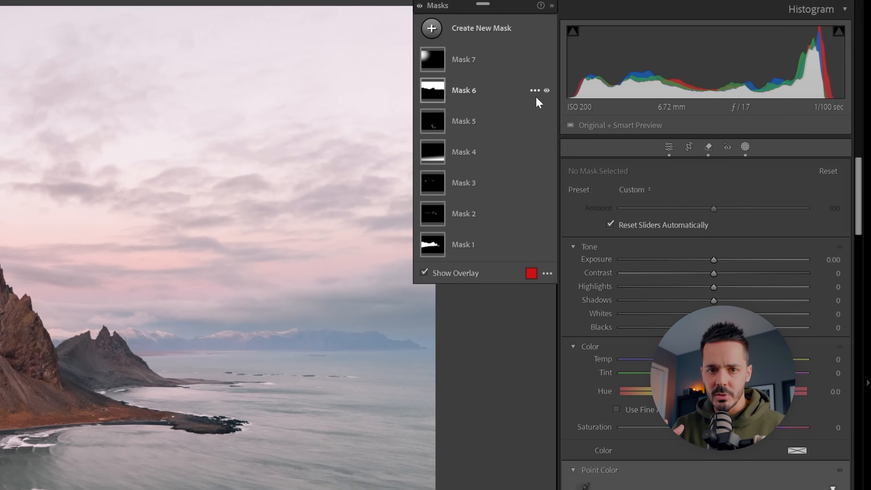
pyautogui.click(431, 29)
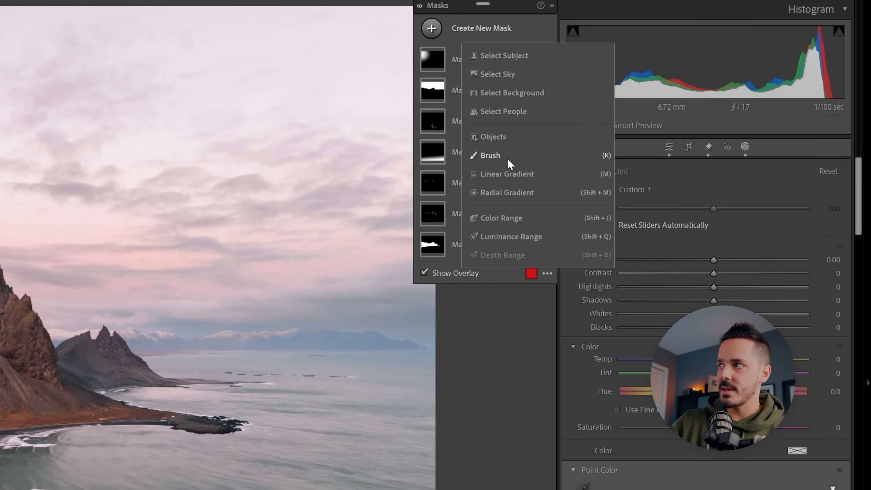
pyautogui.click(539, 154)
pyautogui.moveTo(167, 348); pyautogui.dragTo(410, 347)
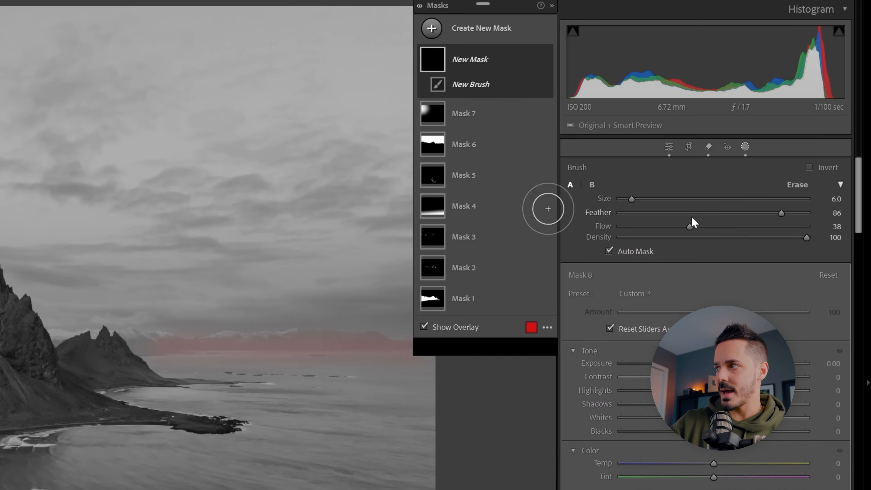
# Step: Turn off Auto Mask and paint over the distant mountains and horizon haze with smaller and larger brush sizes
pyautogui.click(624, 248)
pyautogui.press('[')
pyautogui.moveTo(370, 343)
pyautogui.mouseDown()
pyautogui.moveTo(144, 340)
pyautogui.moveTo(288, 335)
pyautogui.moveTo(441, 344)
pyautogui.moveTo(169, 340)
pyautogui.moveTo(270, 341)
pyautogui.mouseUp()
pyautogui.press('[')
pyautogui.press(']')
pyautogui.press(']')
pyautogui.press(']')
pyautogui.press(']')
pyautogui.press(']')
pyautogui.press(']')
pyautogui.press(']')
pyautogui.moveTo(192, 338)
pyautogui.mouseDown()
pyautogui.moveTo(185, 336)
pyautogui.moveTo(418, 338)
pyautogui.mouseUp()
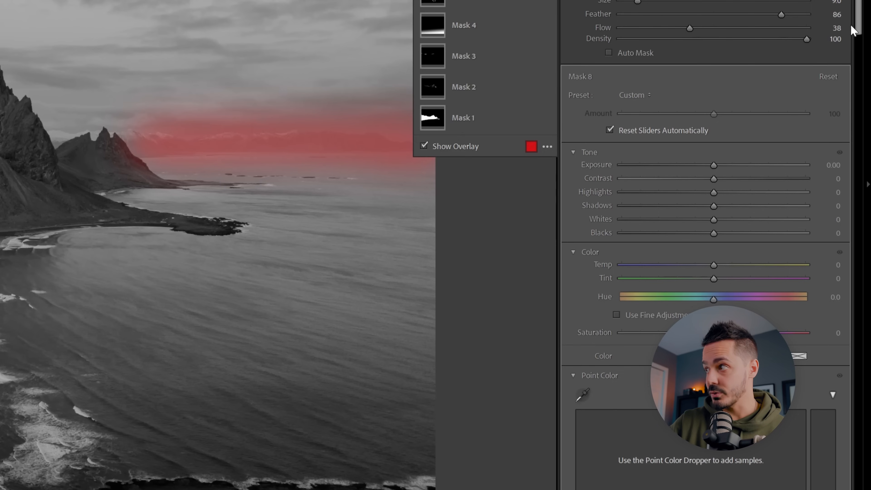
# Step: Sample the blue of the distant mountains with Point Color in the brush mask
pyautogui.moveTo(853, 30); pyautogui.dragTo(834, 74)
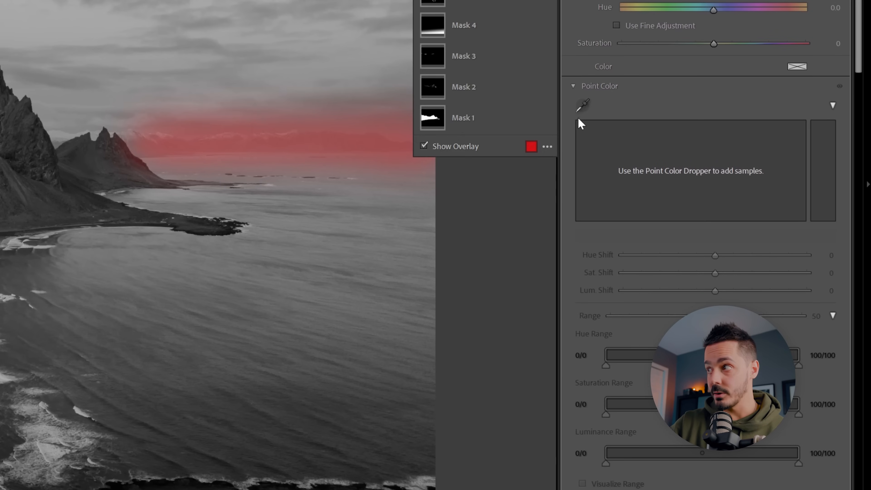
pyautogui.click(583, 113)
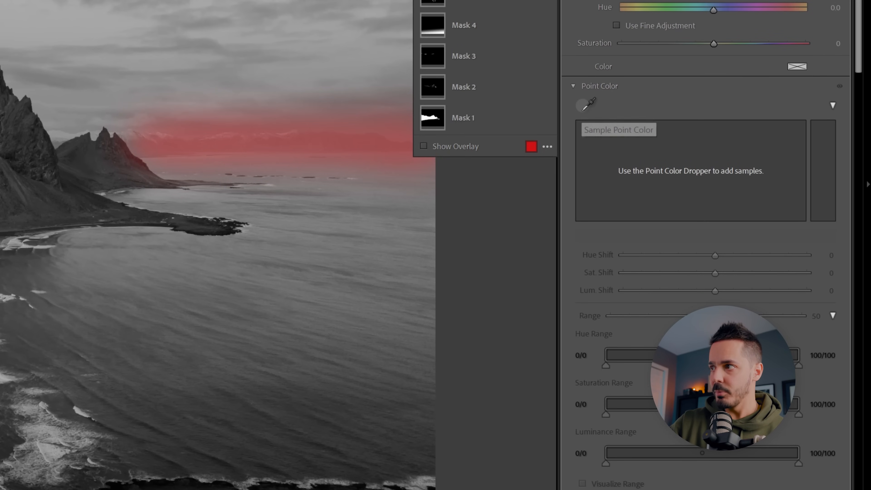
pyautogui.click(330, 139)
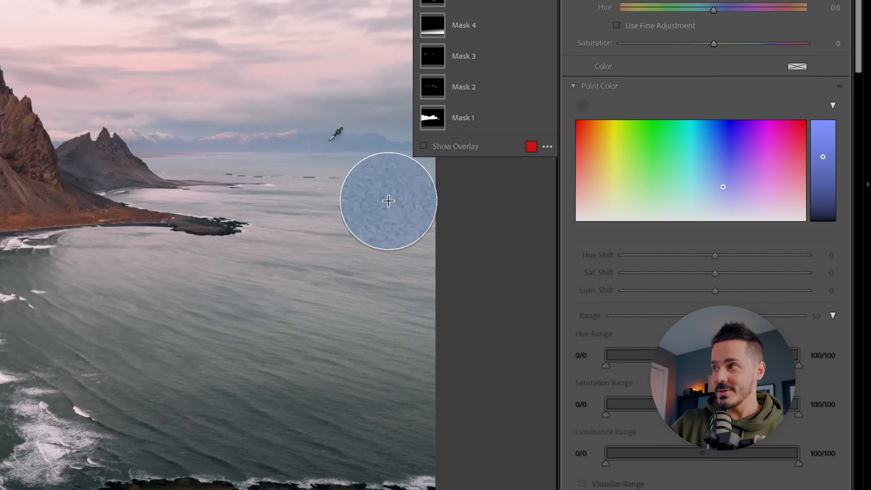
pyautogui.click(330, 140)
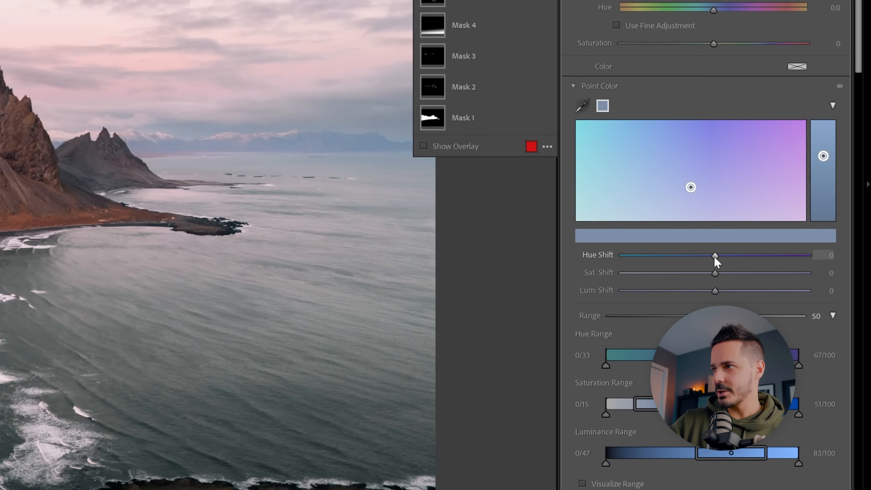
# Step: Set the sampled blue's Hue Shift to -33, Sat. Shift to -91 and Lum. Shift to -5, widen its Range, and compare with the effect off
pyautogui.moveTo(714, 256); pyautogui.dragTo(679, 273)
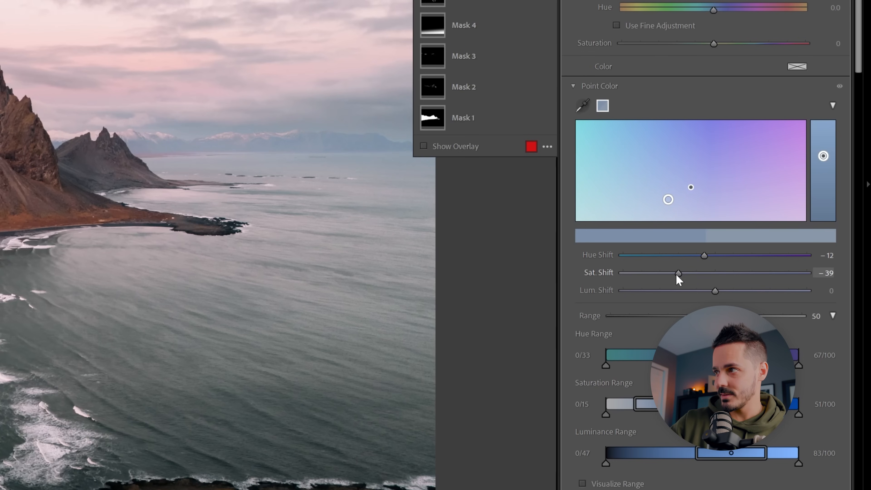
pyautogui.moveTo(715, 291); pyautogui.dragTo(742, 316)
pyautogui.moveTo(675, 273); pyautogui.dragTo(628, 274)
pyautogui.moveTo(704, 255); pyautogui.dragTo(682, 258)
pyautogui.click(840, 87)
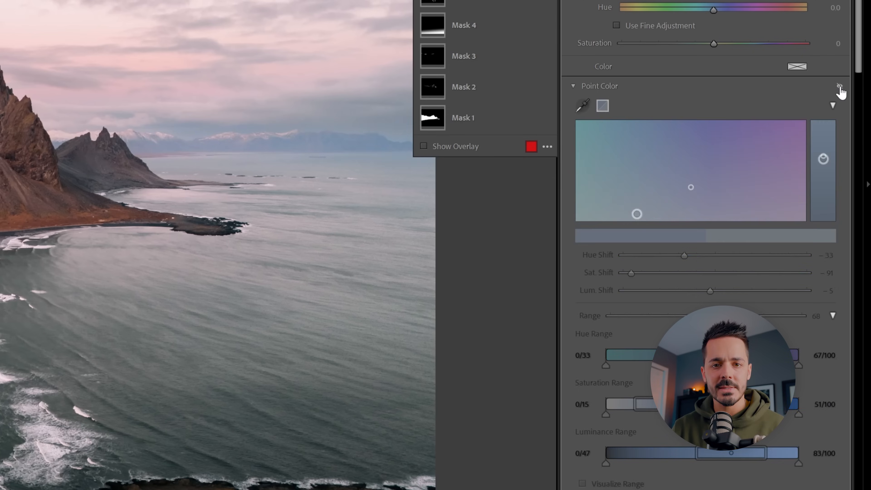
pyautogui.click(840, 87)
pyautogui.click(839, 88)
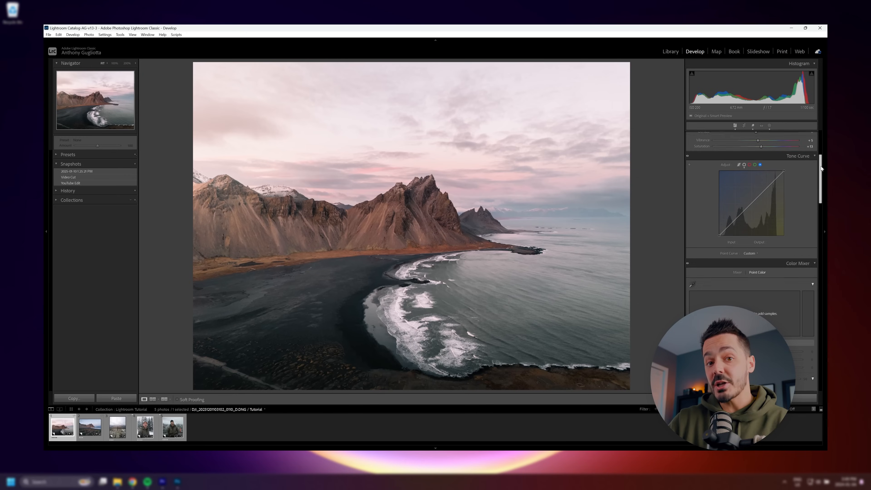
# Step: Crop the photo to a 4 x 5 / 8 x 10 portrait frame, repositioned around the main peak and surf
pyautogui.moveTo(821, 168); pyautogui.dragTo(822, 144)
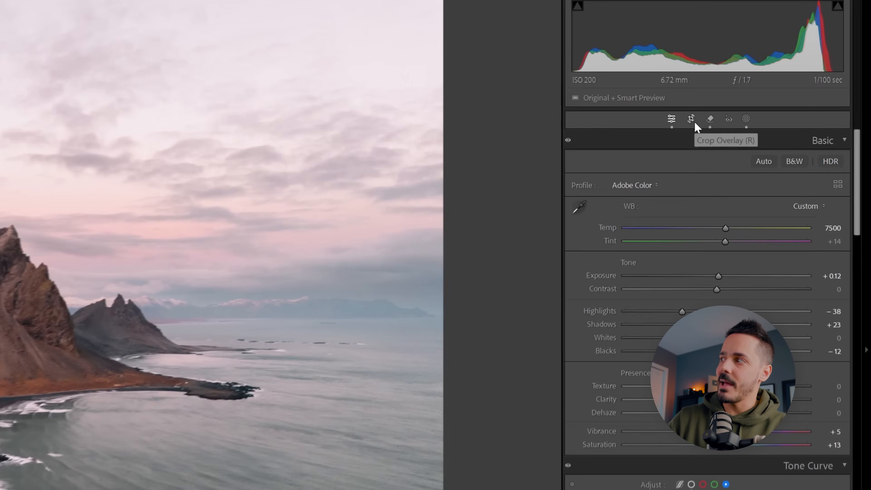
pyautogui.click(690, 120)
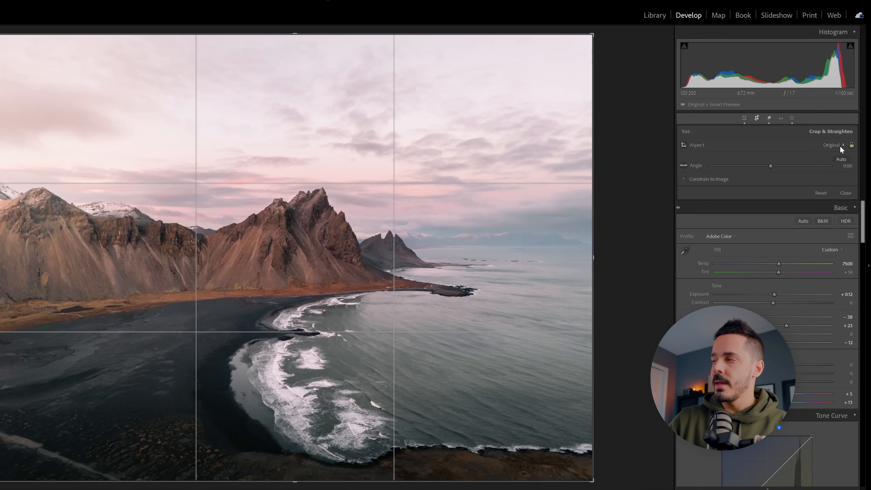
pyautogui.click(840, 146)
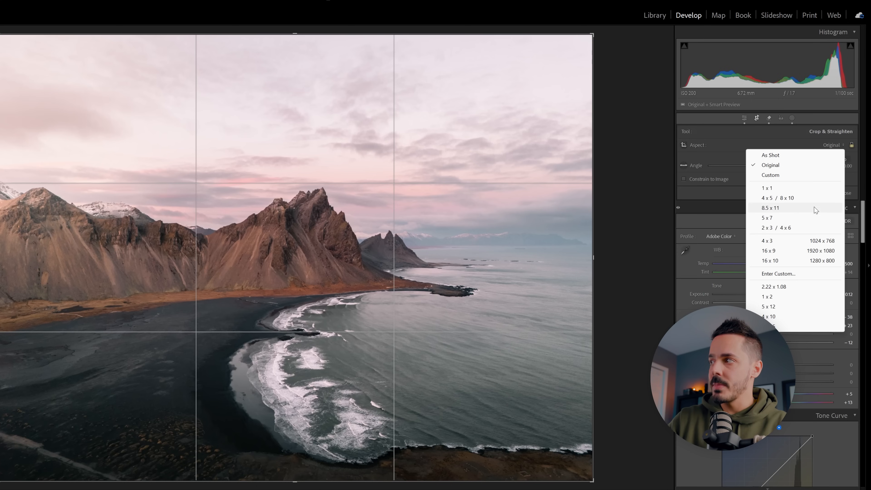
pyautogui.click(816, 198)
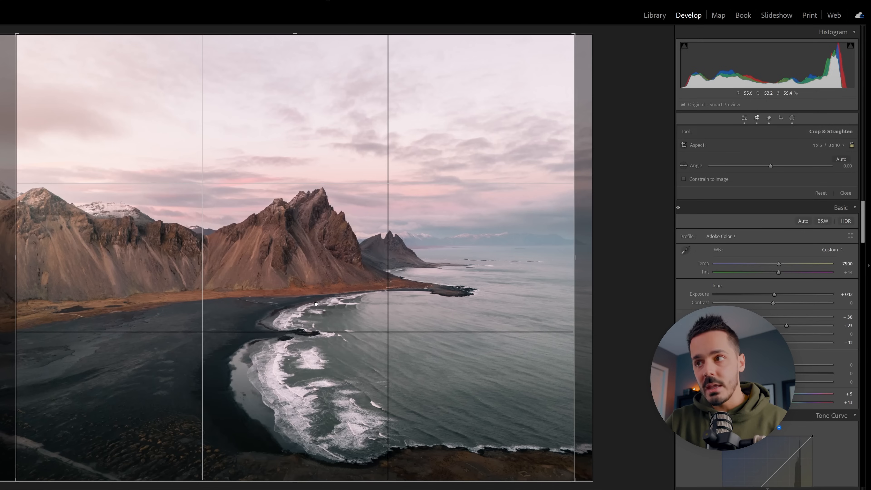
pyautogui.press('x')
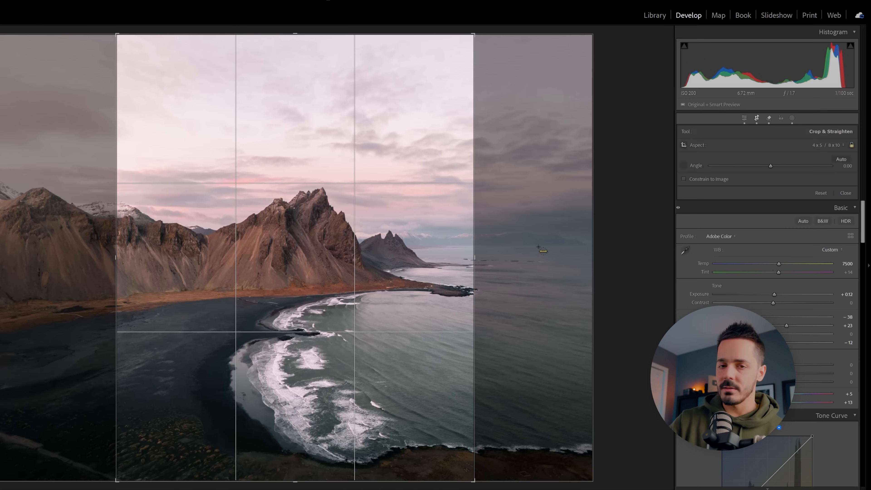
pyautogui.moveTo(233, 260); pyautogui.dragTo(5, 256)
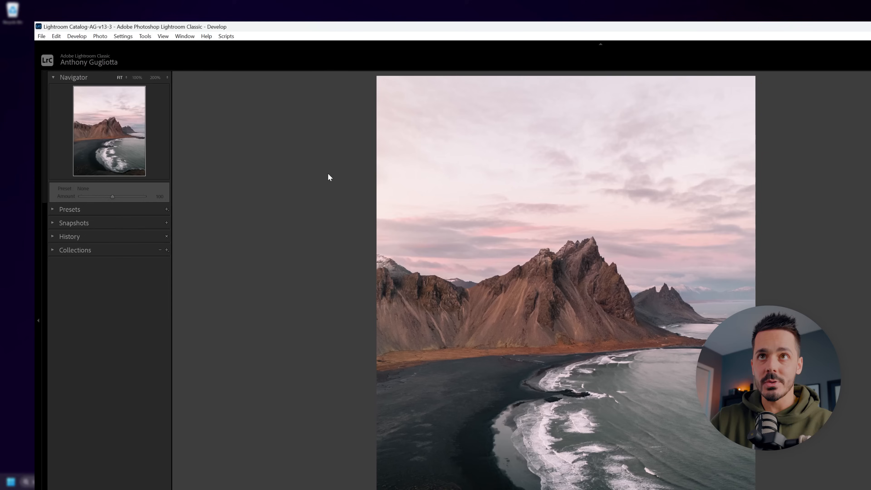
# Step: Start exporting the photo and load the Jpg 90 export preset
pyautogui.click(42, 36)
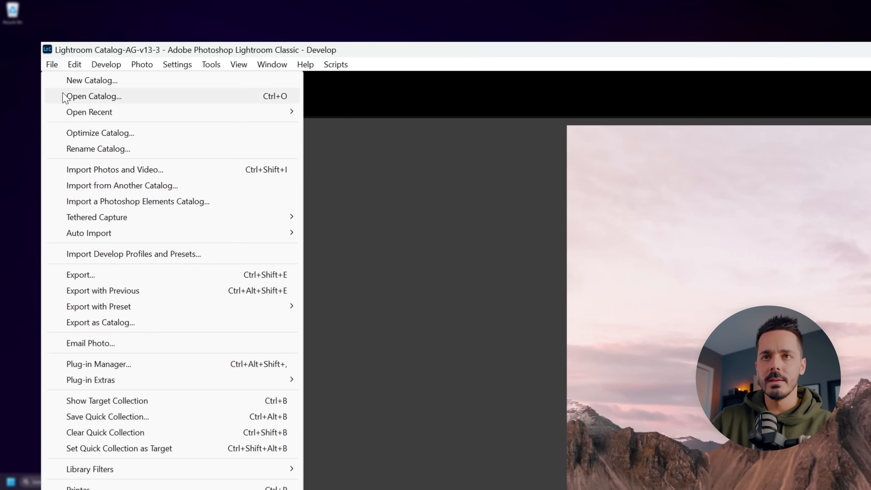
pyautogui.click(137, 276)
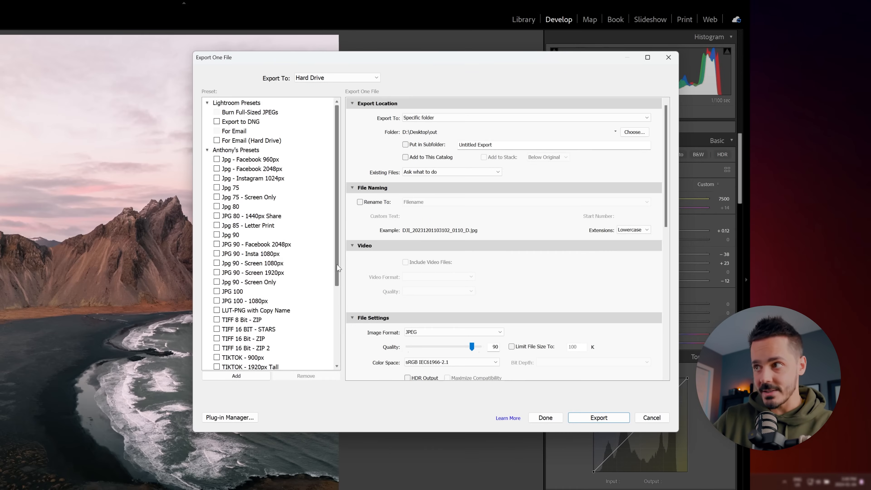
pyautogui.scroll(-2, 361, 289)
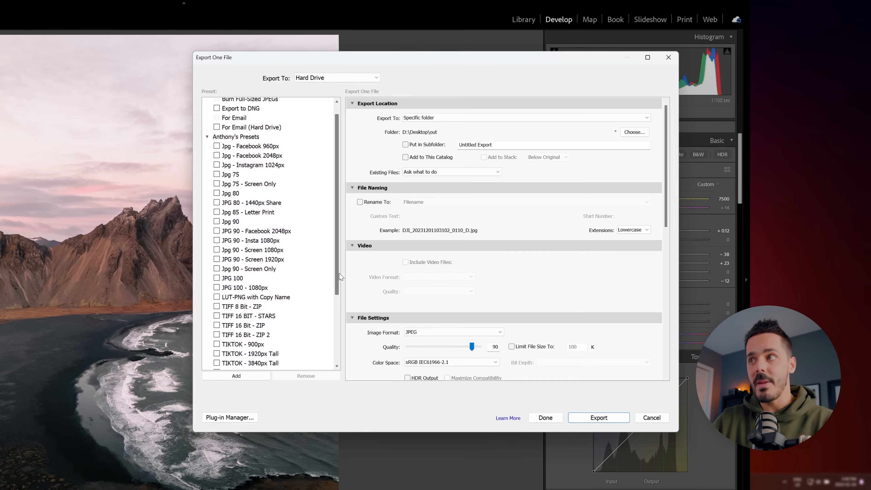
pyautogui.moveTo(339, 280); pyautogui.dragTo(340, 287)
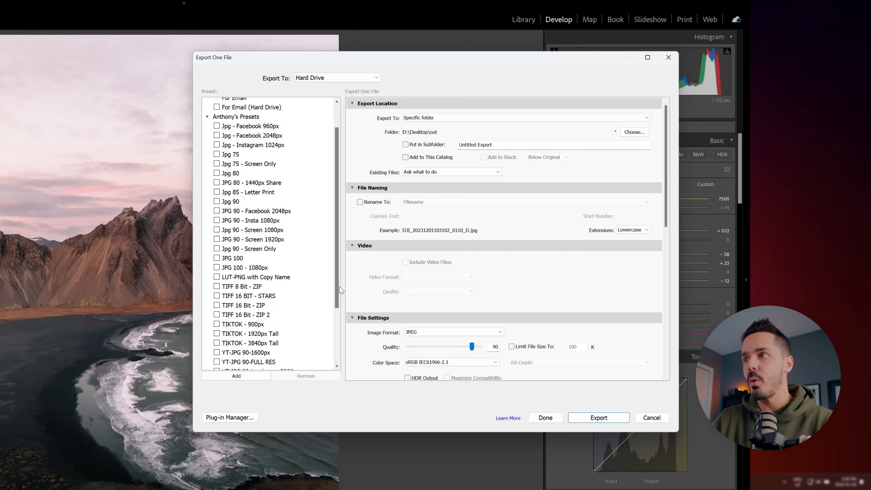
pyautogui.click(235, 204)
# Step: Try a JPEG Quality of 100 in the export file settings and return it to 90
pyautogui.moveTo(665, 212); pyautogui.dragTo(669, 279)
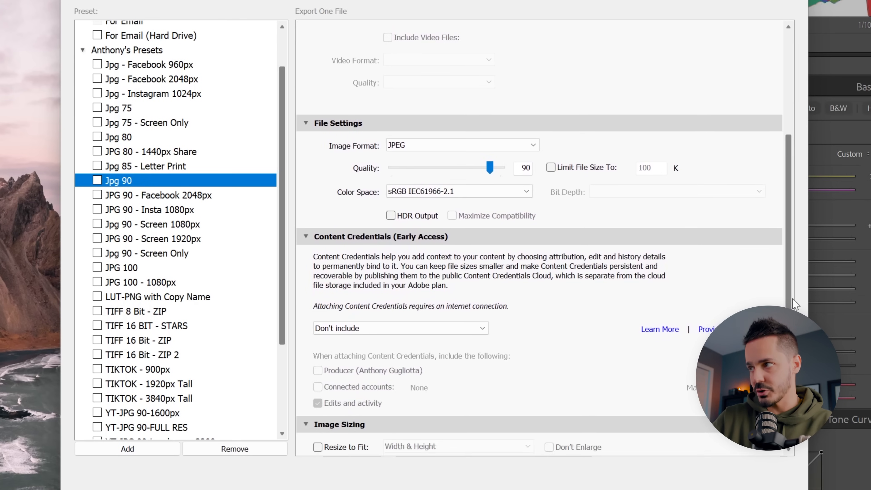
pyautogui.moveTo(792, 299); pyautogui.dragTo(792, 307)
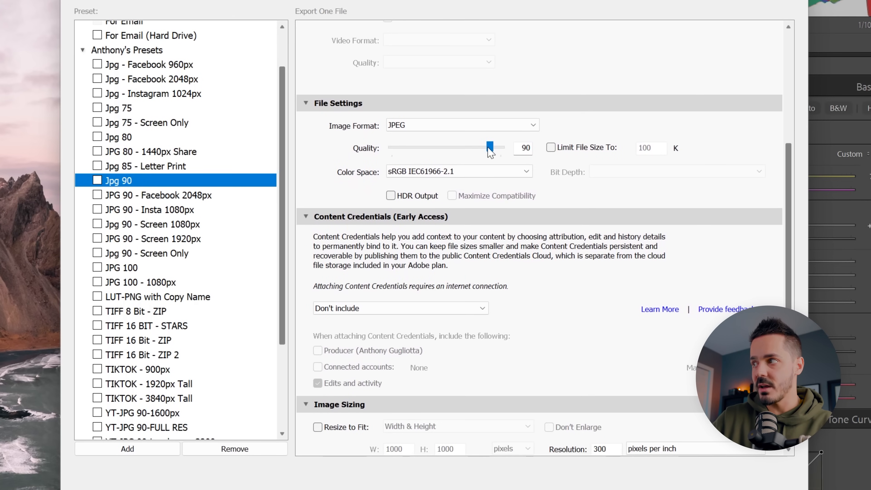
pyautogui.moveTo(492, 157)
pyautogui.mouseDown()
pyautogui.moveTo(457, 157)
pyautogui.moveTo(507, 156)
pyautogui.mouseUp()
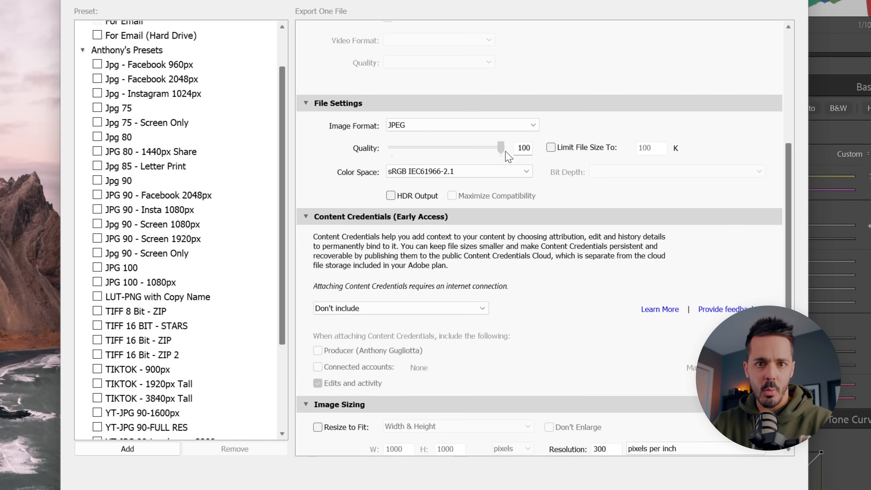
pyautogui.moveTo(506, 156); pyautogui.dragTo(488, 157)
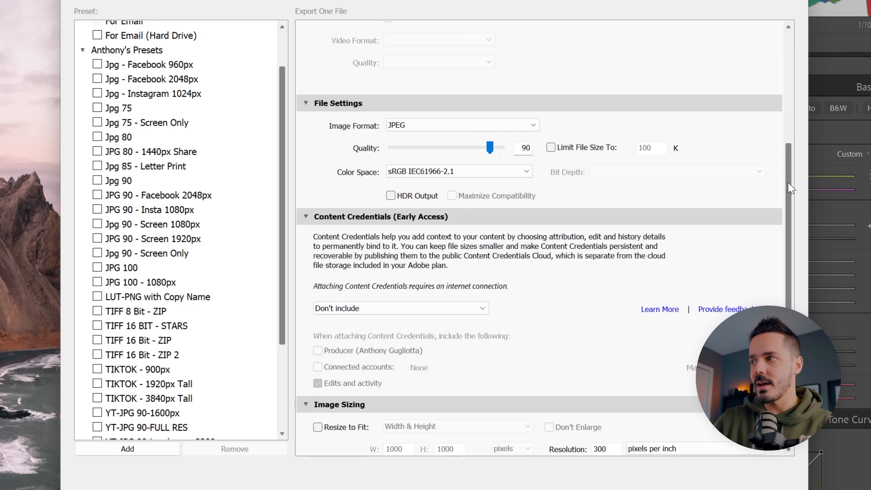
# Step: Enable Resize to Fit in the export's image sizing options
pyautogui.moveTo(790, 188); pyautogui.dragTo(791, 305)
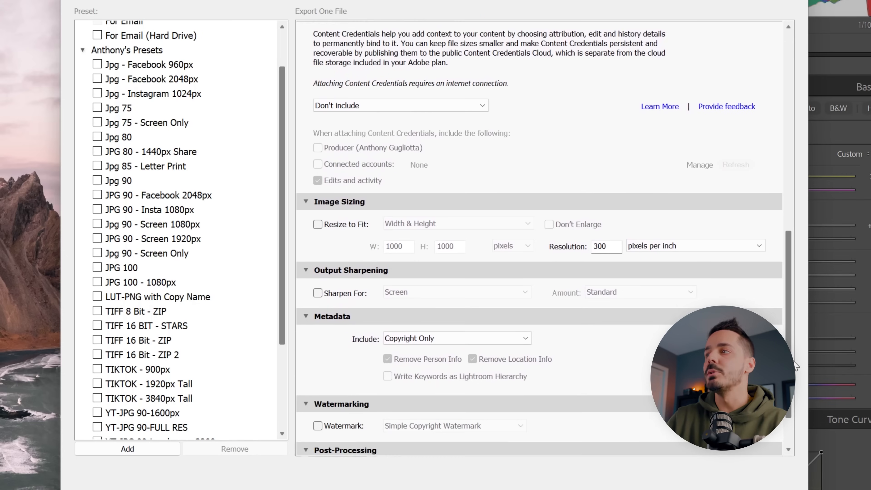
pyautogui.scroll(-1, 675, 303)
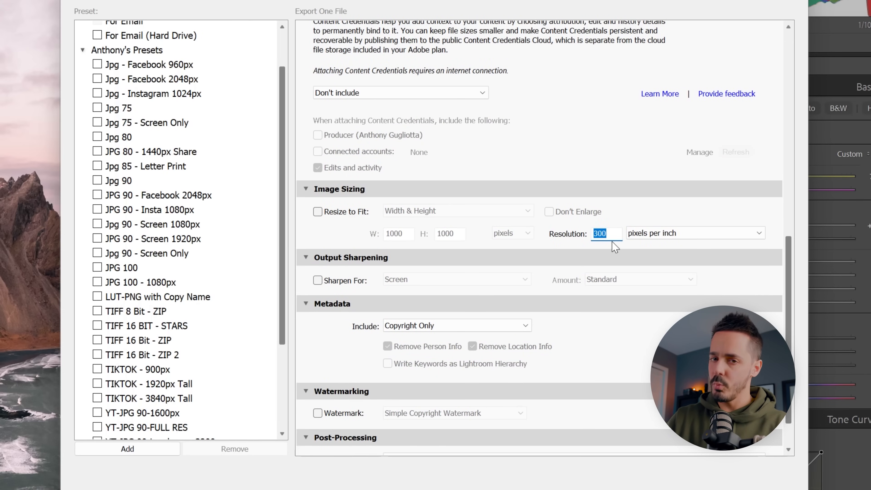
pyautogui.click(318, 211)
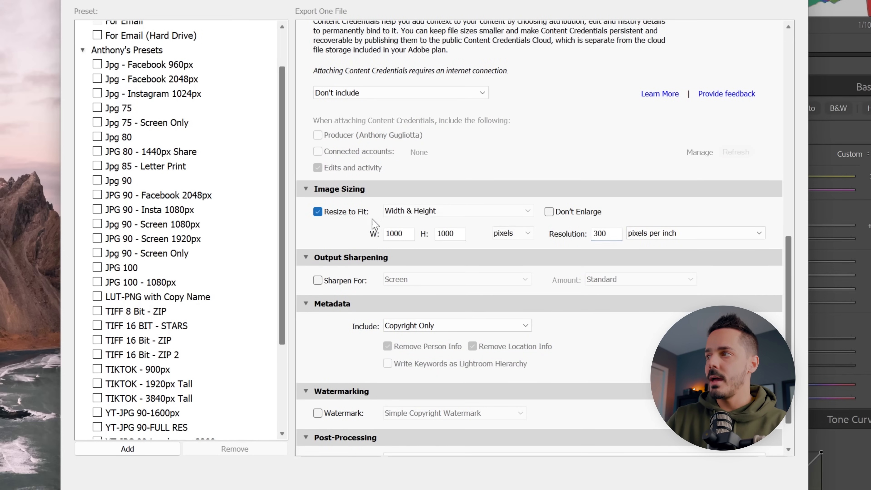